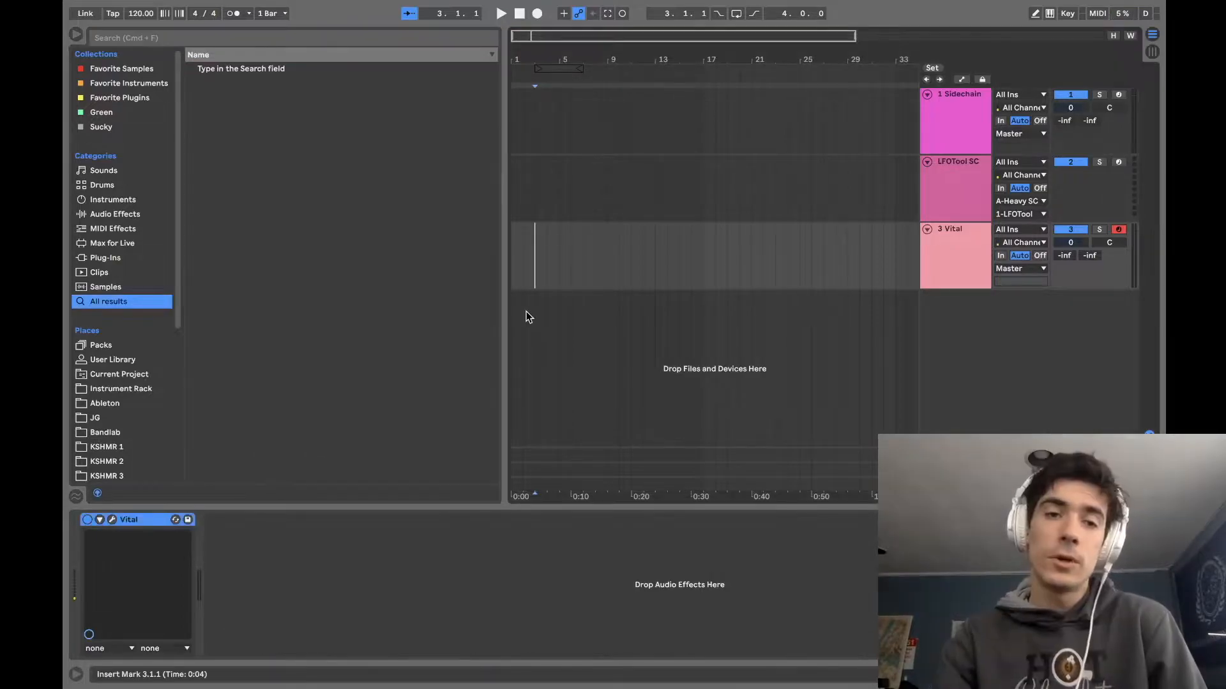
- Open the Vital synth on its track, load the Harmonic Series wavetable into oscillator 1 and display it in 3D
click(113, 521)
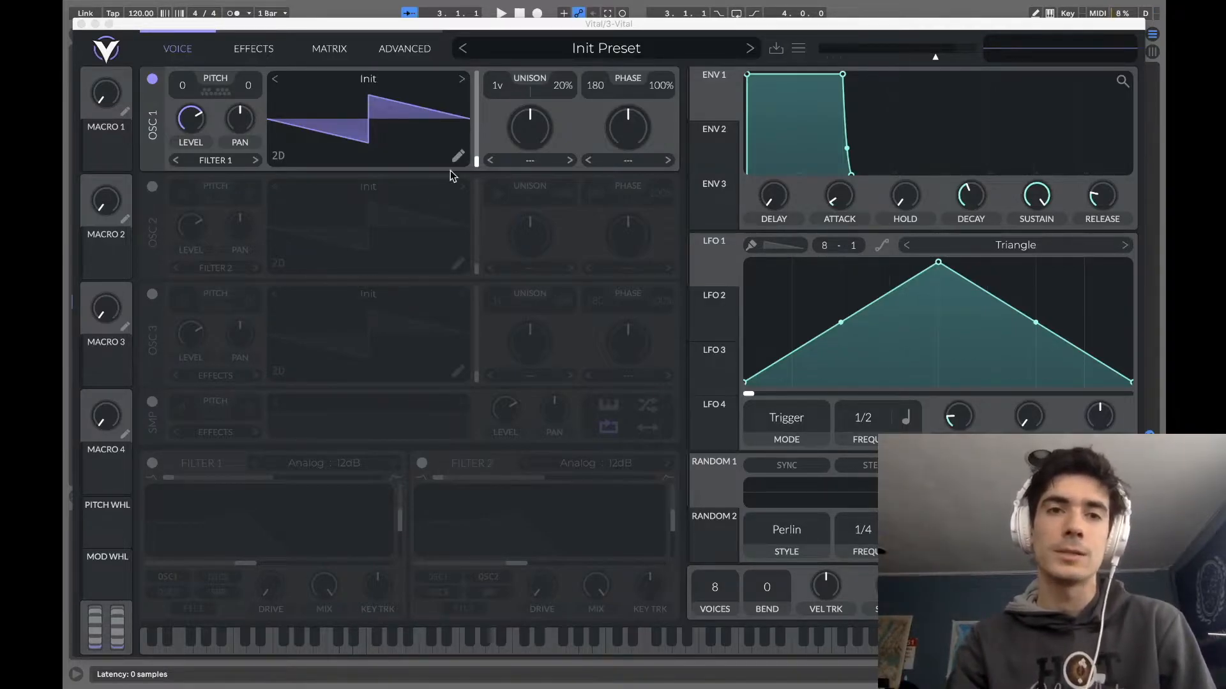
click(416, 85)
click(778, 258)
scroll(779, 258, down, 3)
scroll(778, 258, down, 8)
scroll(779, 260, up, 11)
click(778, 186)
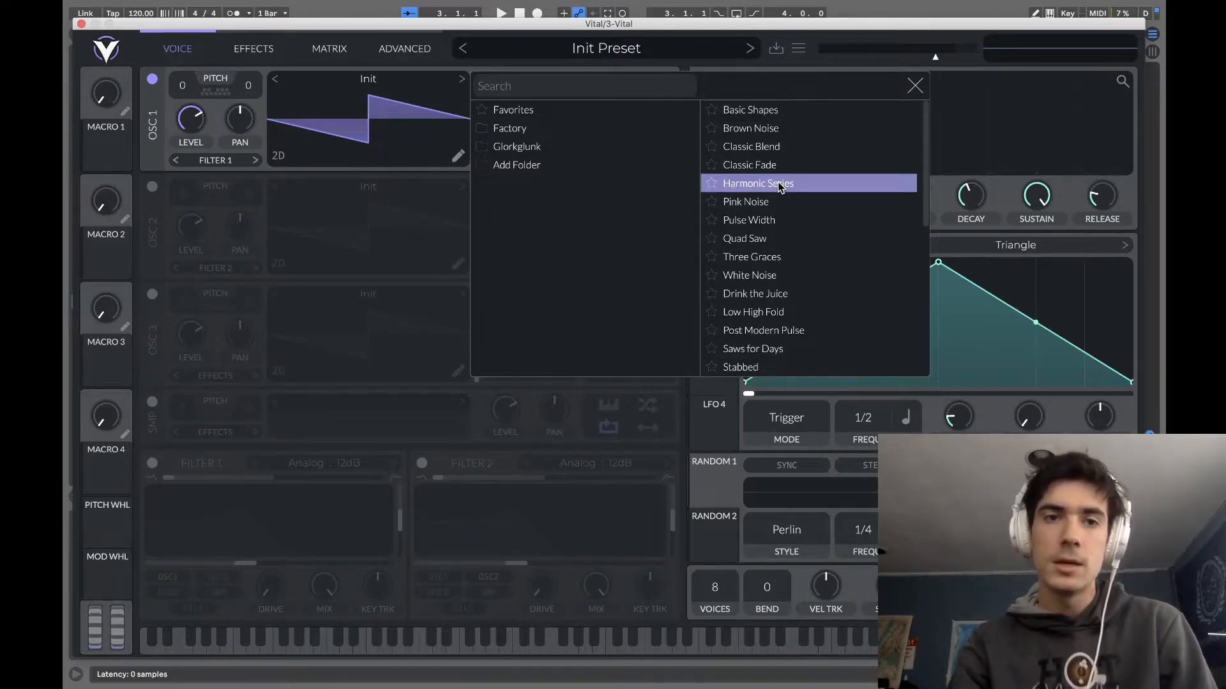
click(779, 186)
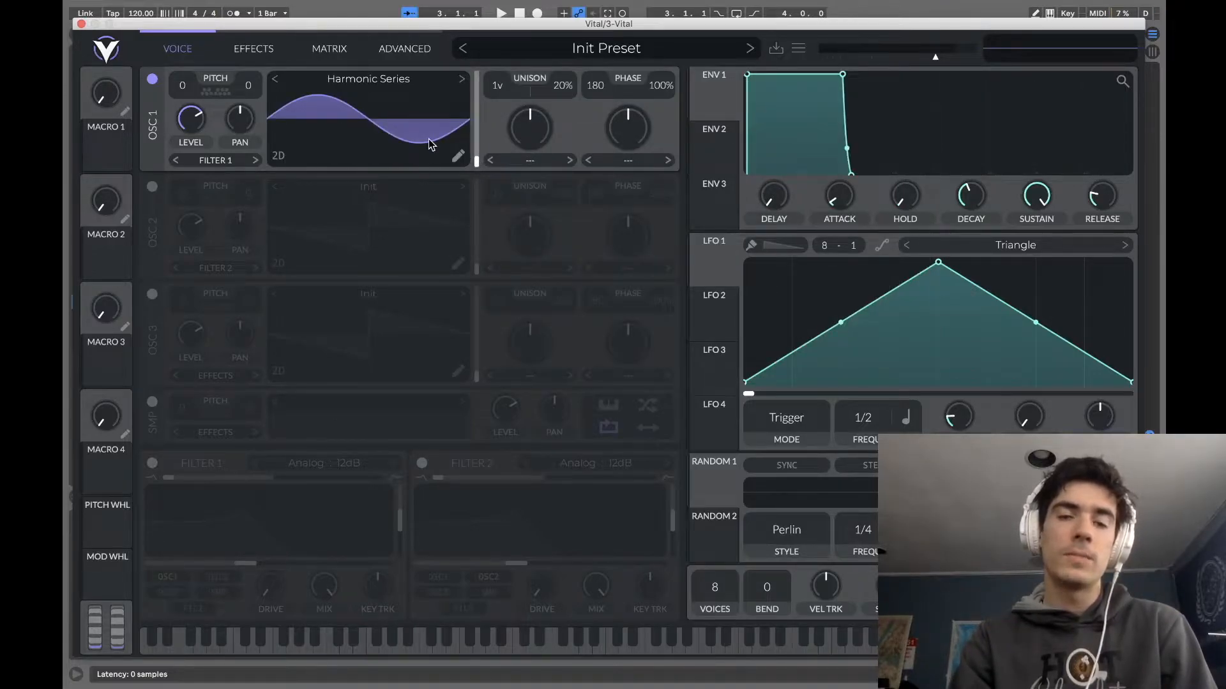
click(278, 157)
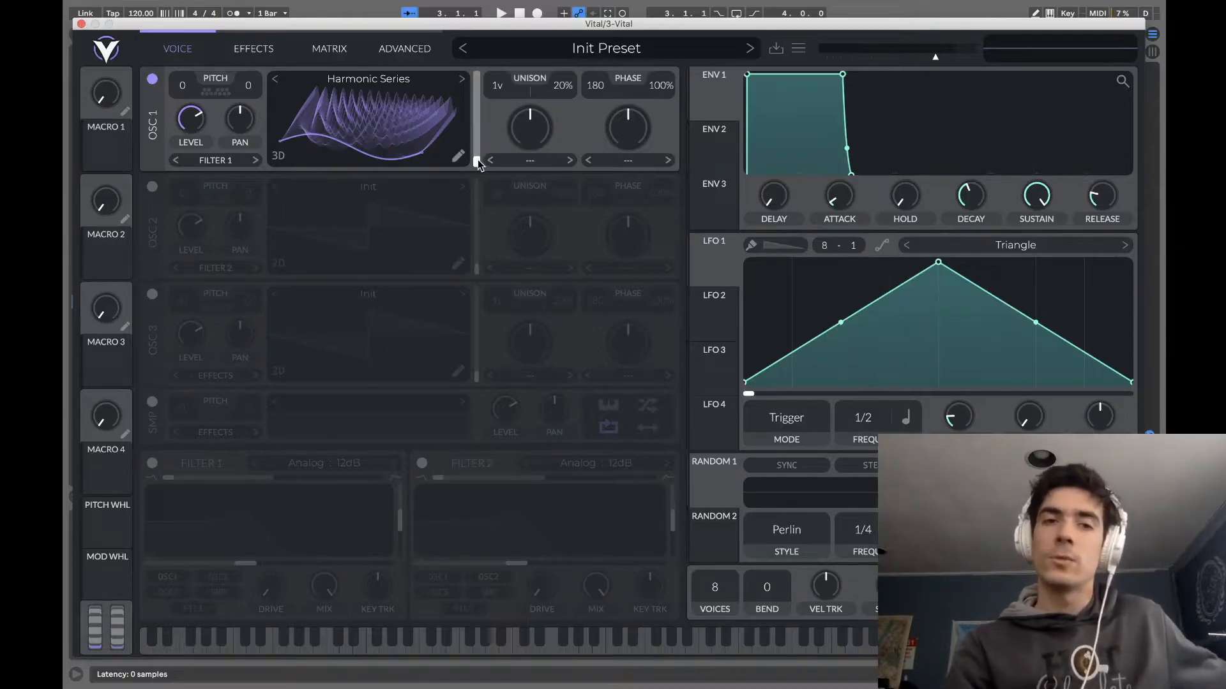
mouse_move(478, 162)
mouse_down()
mouse_move(475, 85)
mouse_move(474, 167)
mouse_up()
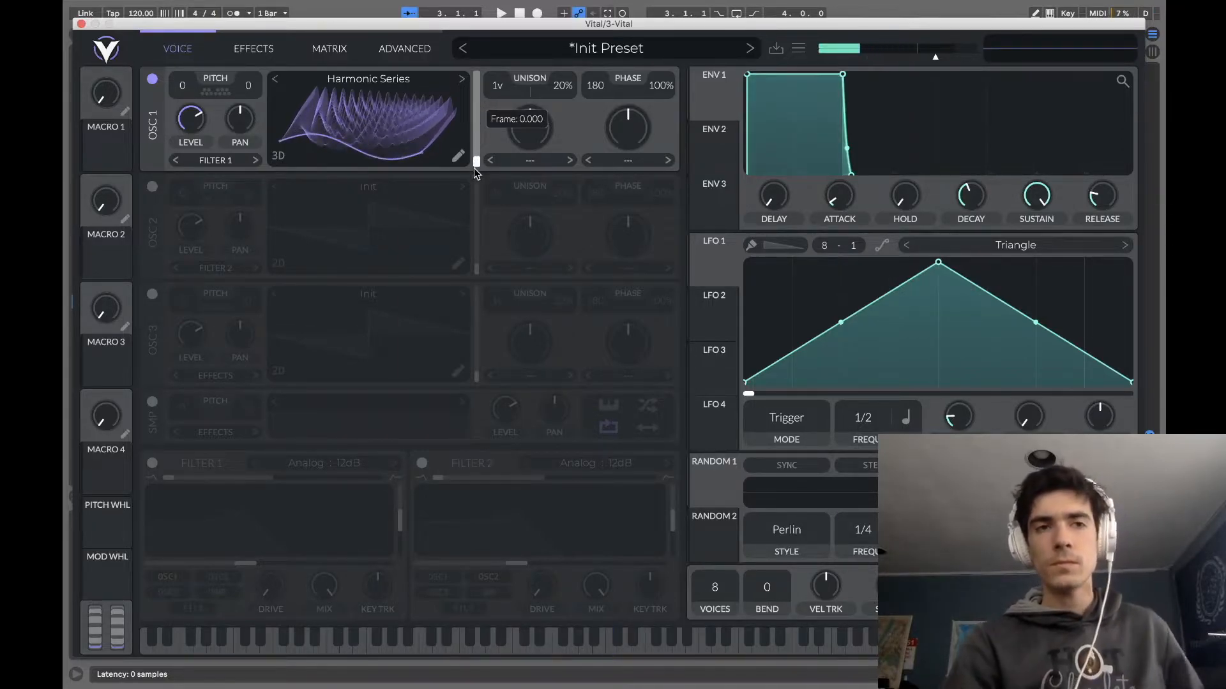
- Find the SPAN 4096 analyzer preset in the browser, add it after Vital and open its window
click(81, 24)
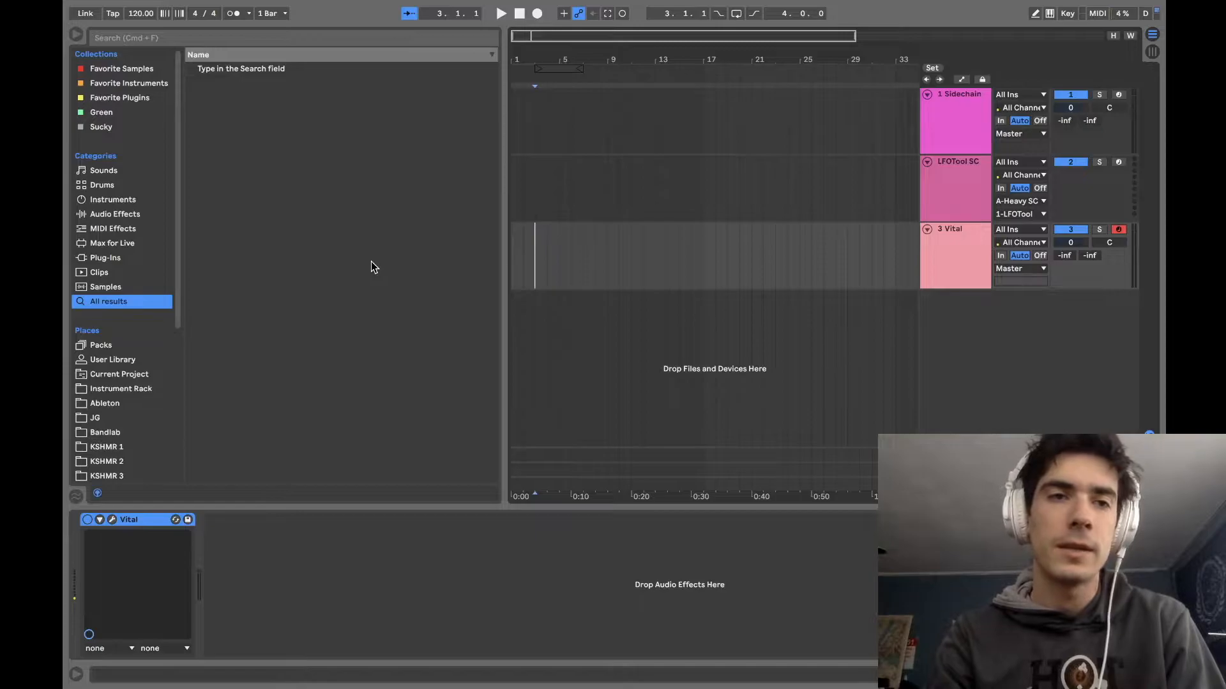
key(super+f)
text(span)
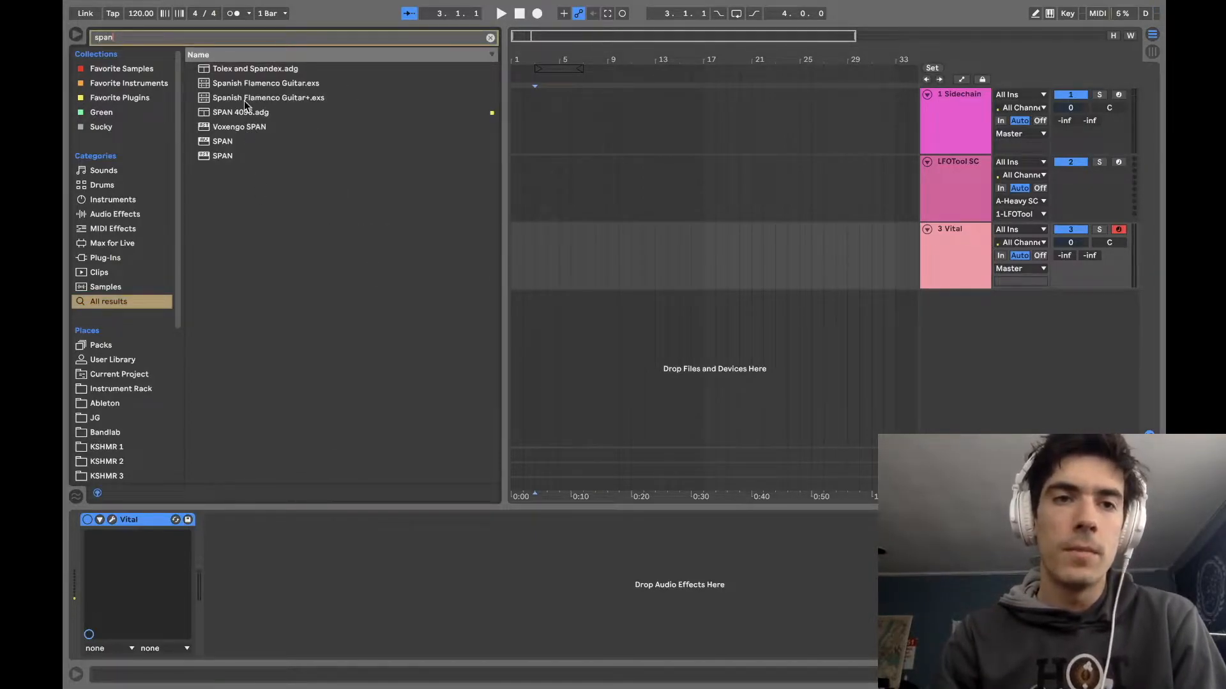
double_click(245, 113)
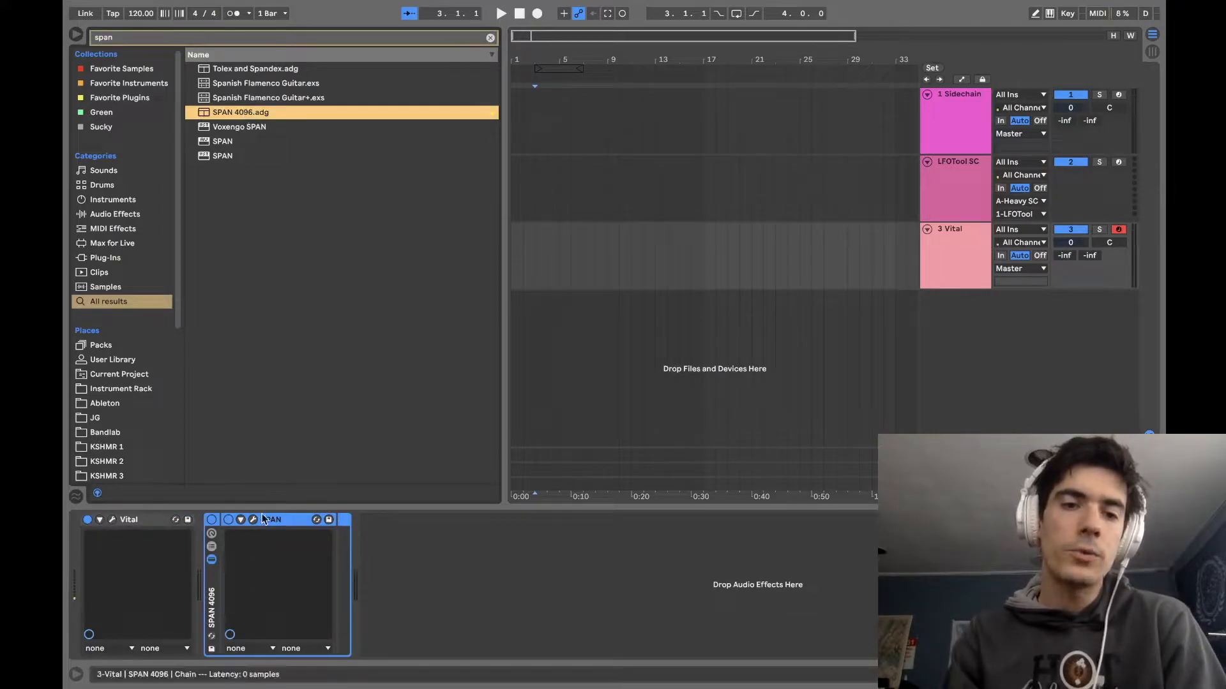
click(254, 520)
drag(327, 35, 696, 173)
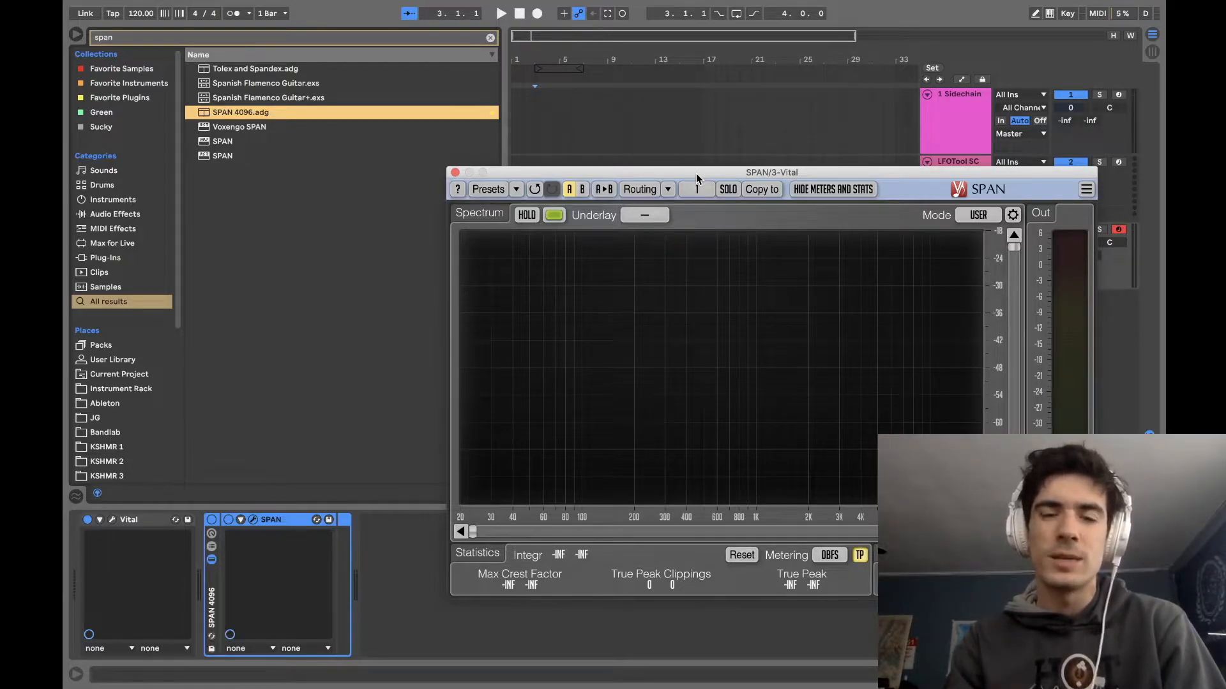
- Place the Vital and SPAN windows together and sweep oscillator 1's wavetable frame to about 128 and back to examine the spectrum
click(112, 520)
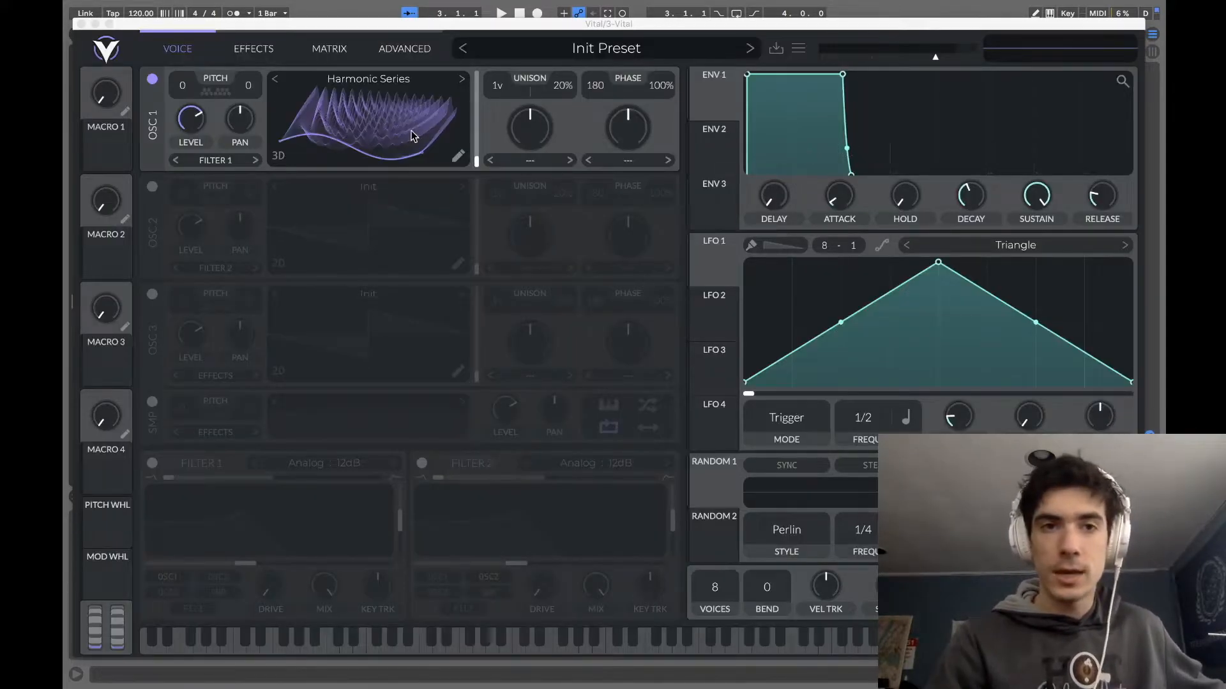
drag(536, 25, 498, 445)
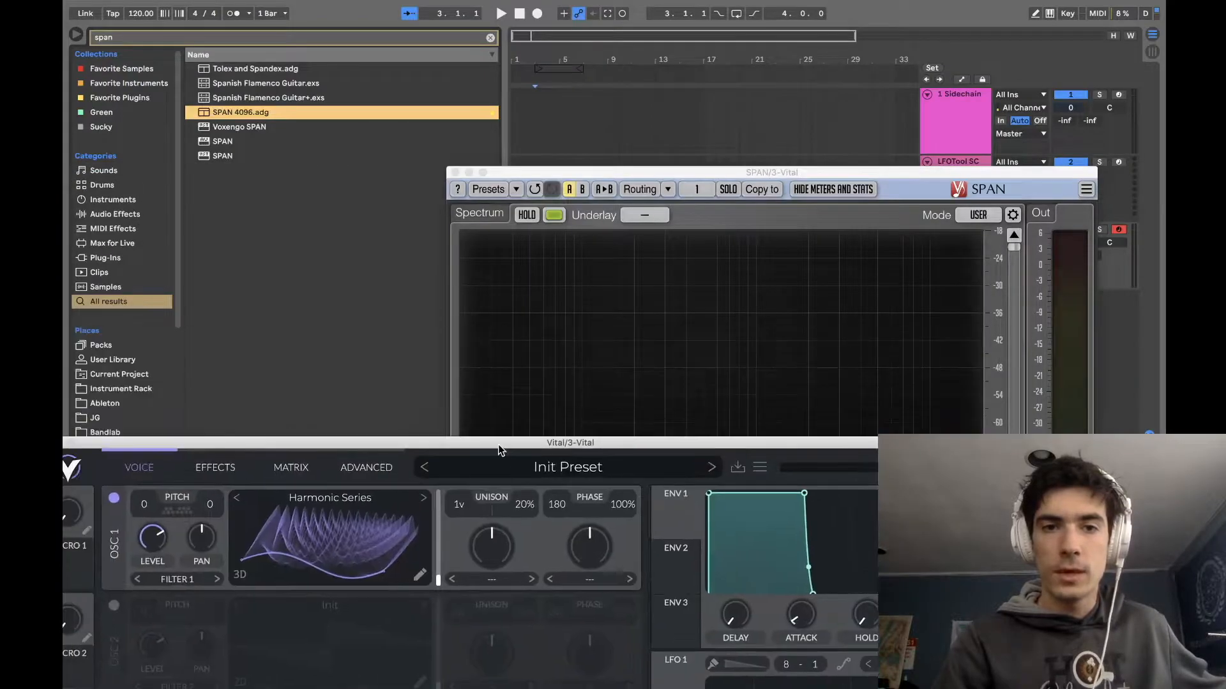
drag(595, 172, 608, 37)
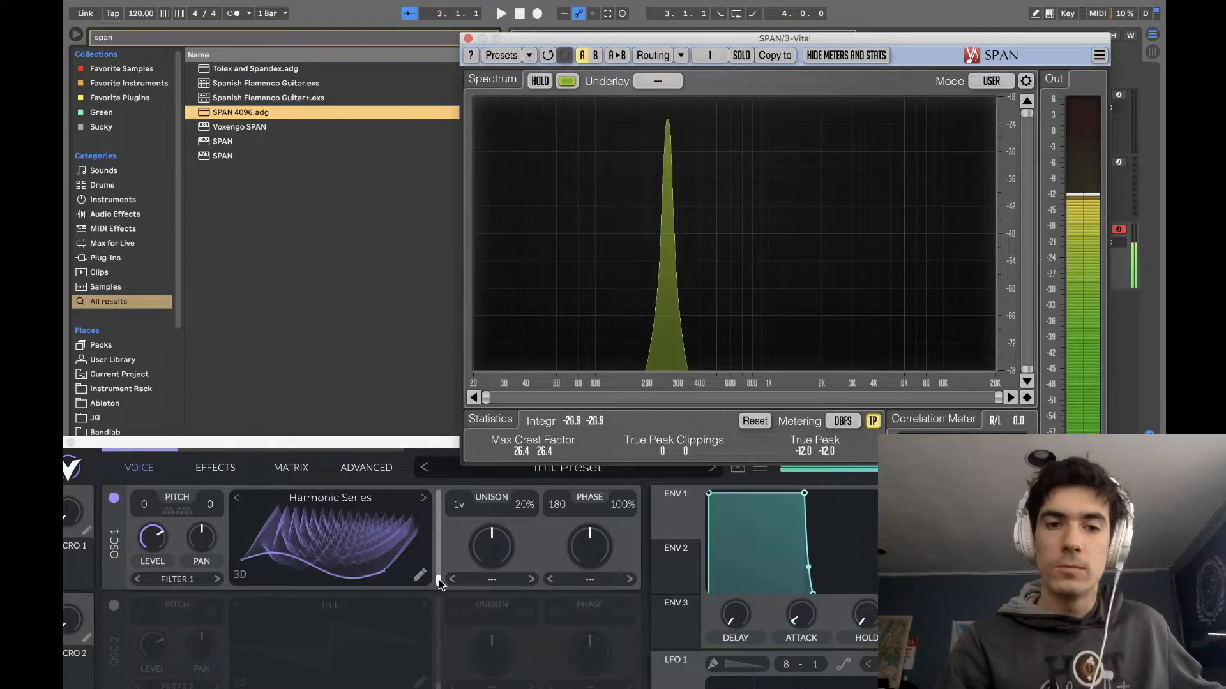
drag(439, 583, 438, 533)
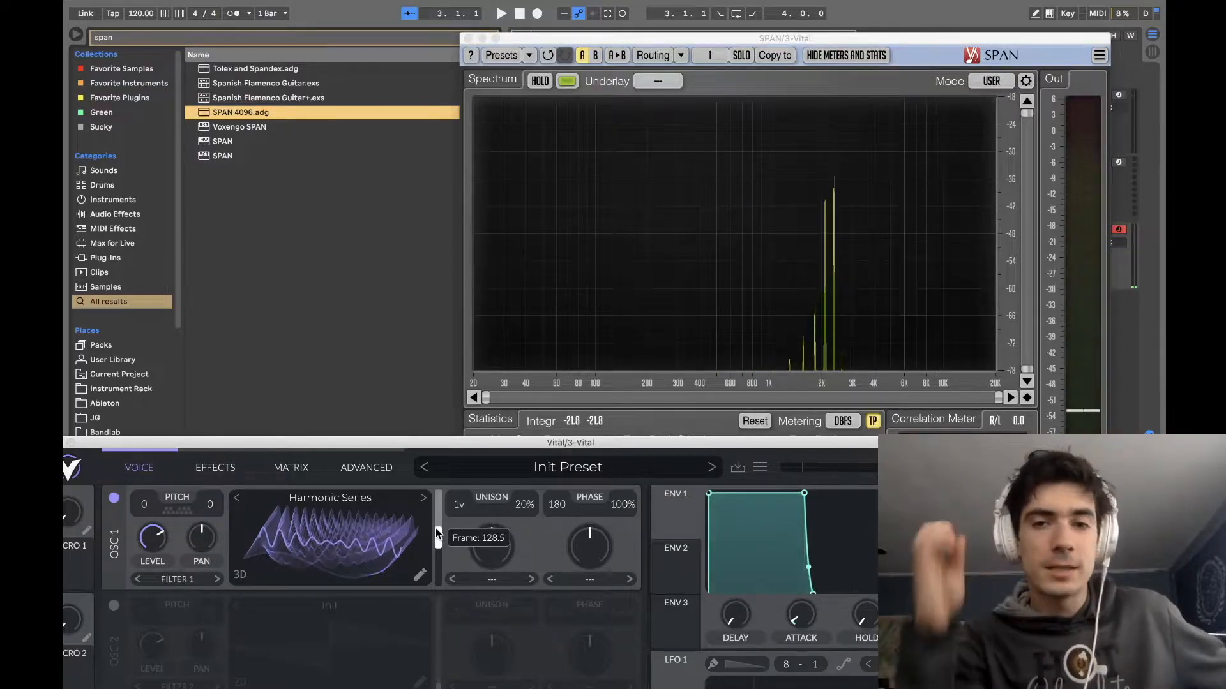
drag(436, 532, 425, 618)
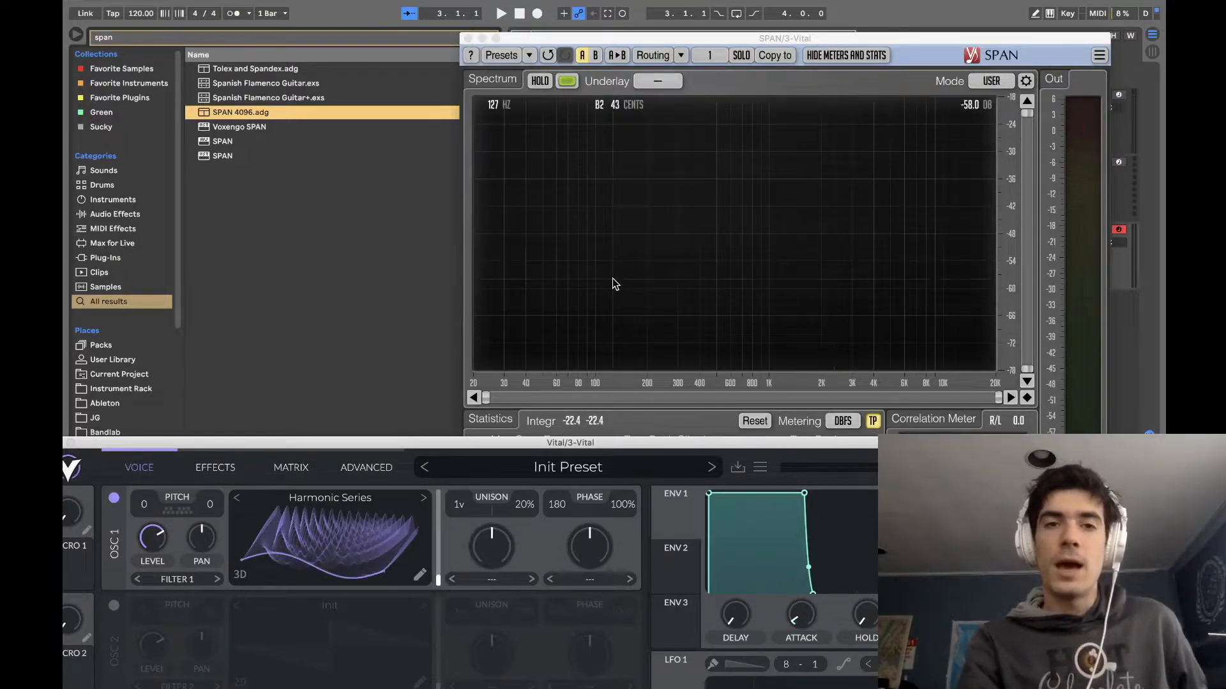
click(468, 39)
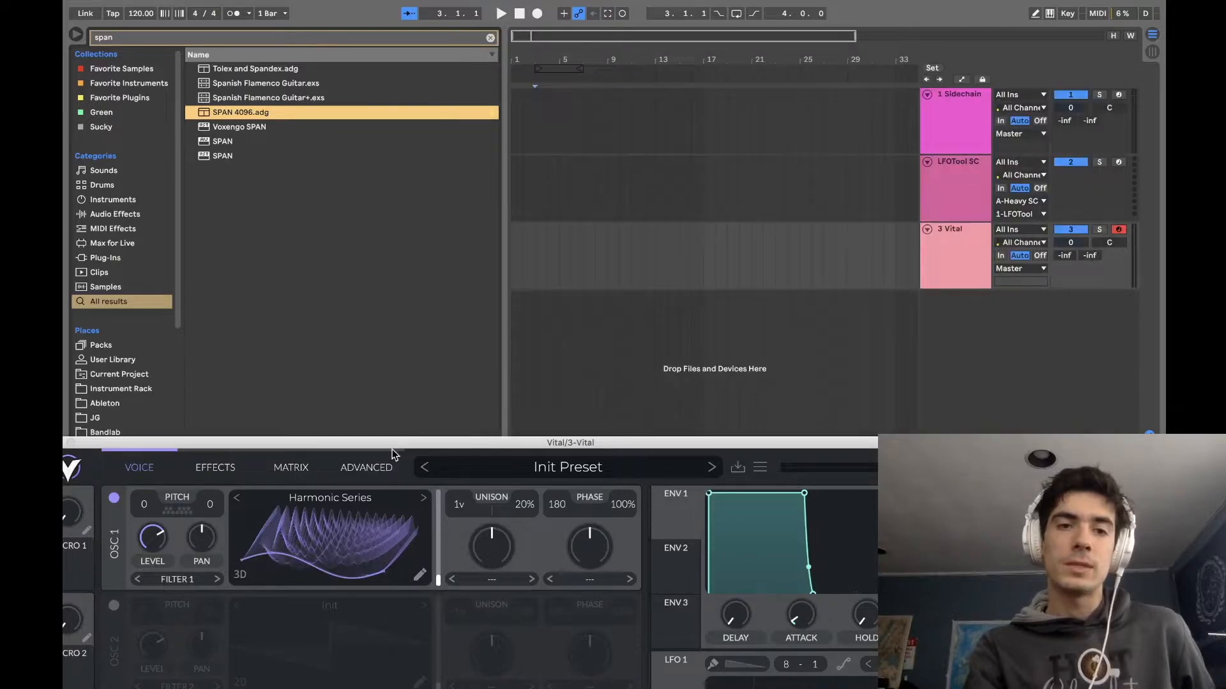
- Shape ENV 1 in Vital by lowering its sustain to about half and lengthening its decay
drag(412, 445, 451, 46)
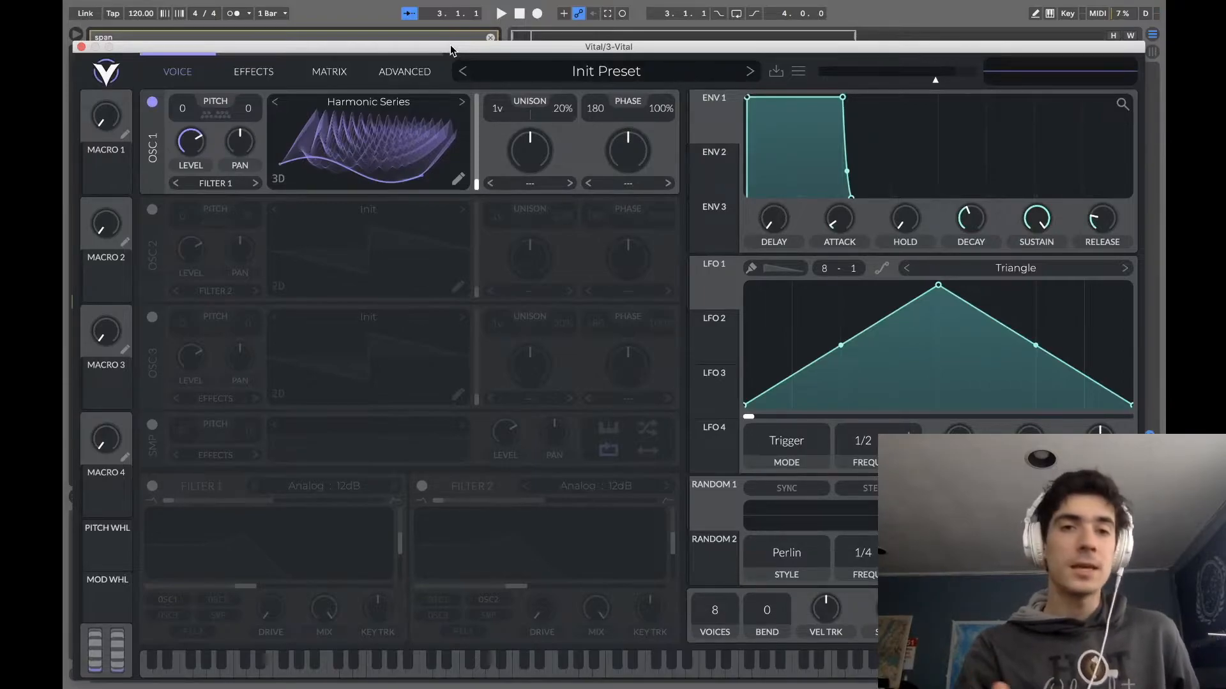
drag(450, 48, 453, 177)
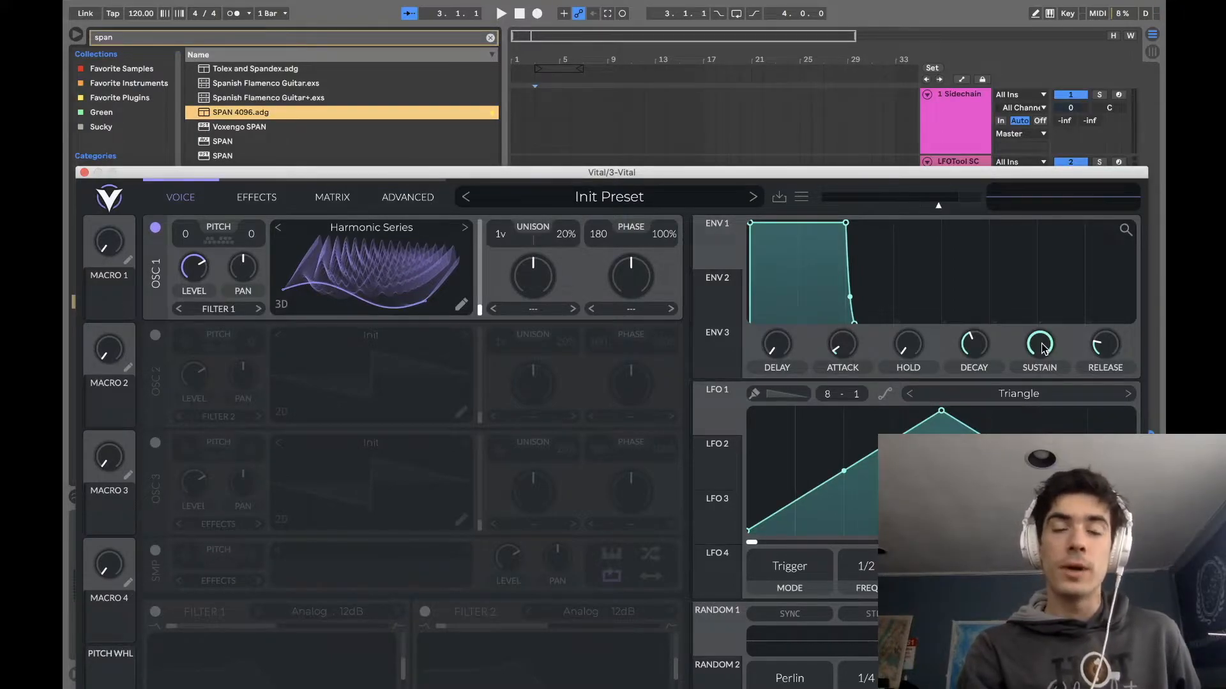
drag(1043, 348, 1043, 390)
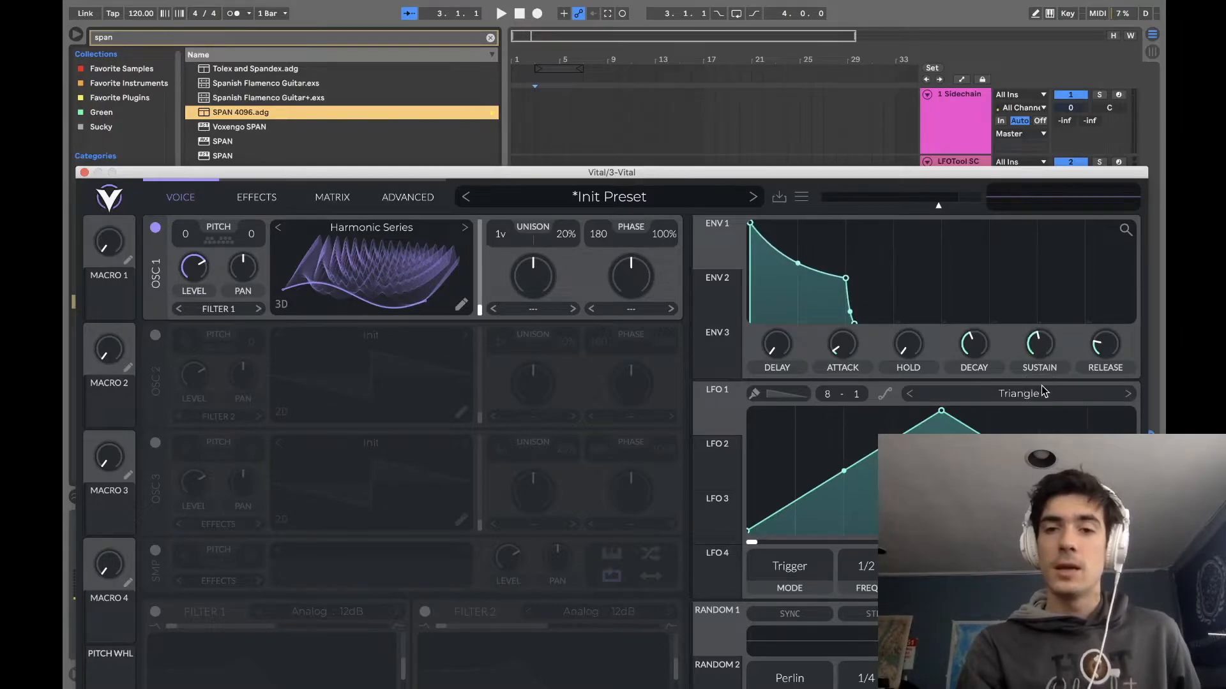
mouse_move(974, 344)
mouse_down()
mouse_move(976, 325)
mouse_move(978, 341)
mouse_up()
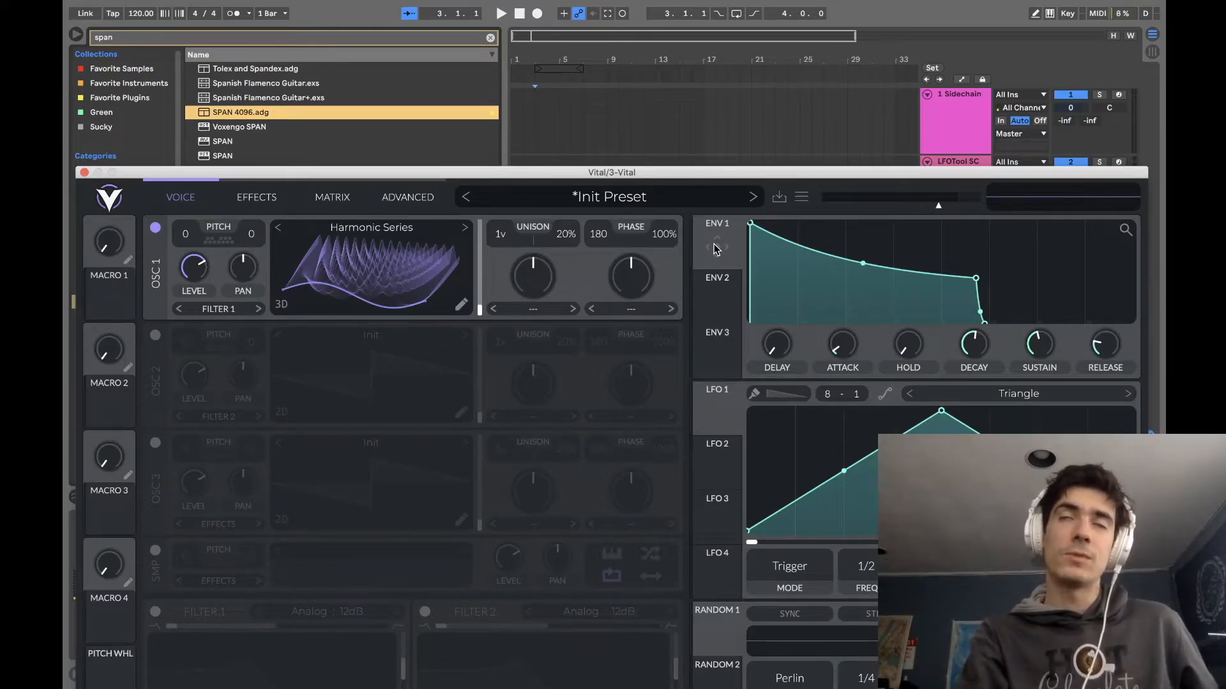
- Assign ENV 1 to oscillator 1's wavetable frame and to an Inharmonic Stretch spectral morph, with a morph modulation amount of about 0.27
drag(713, 249, 461, 267)
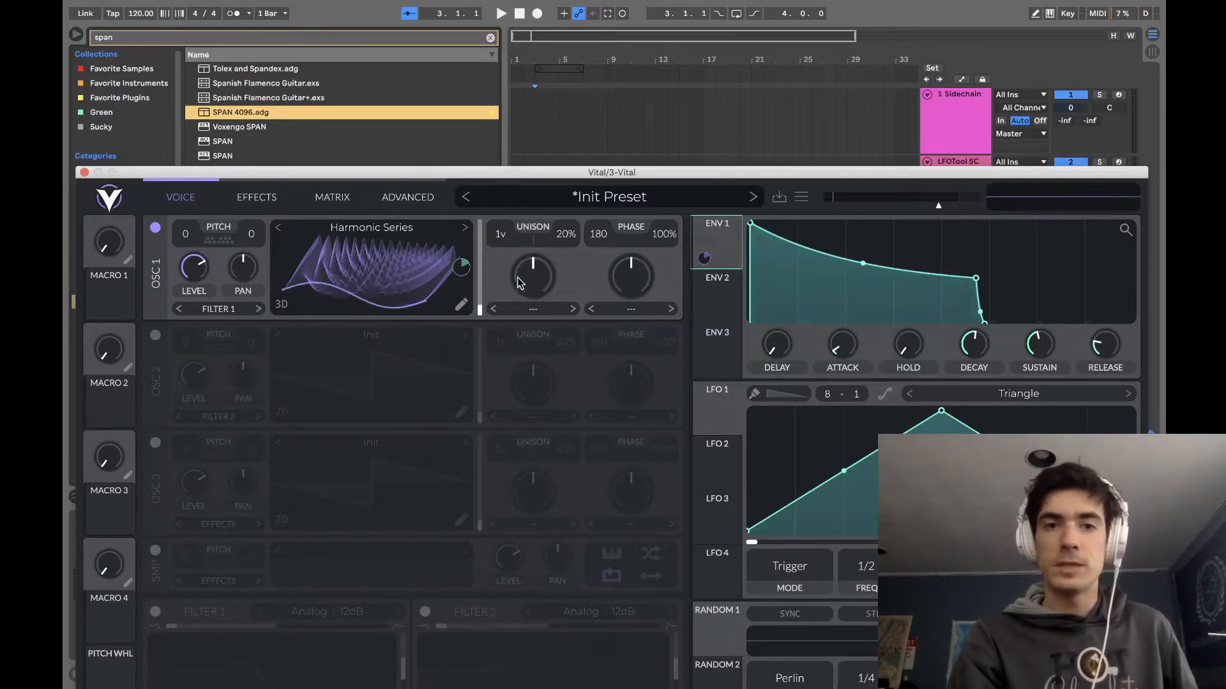
click(544, 309)
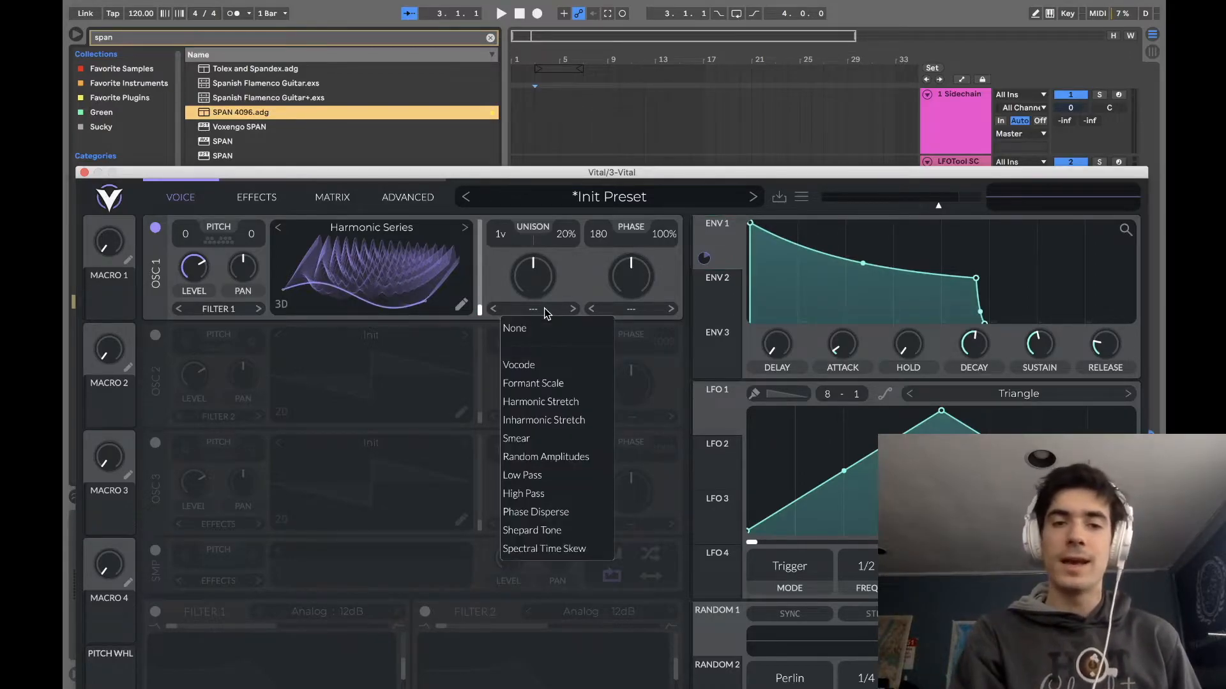
click(557, 415)
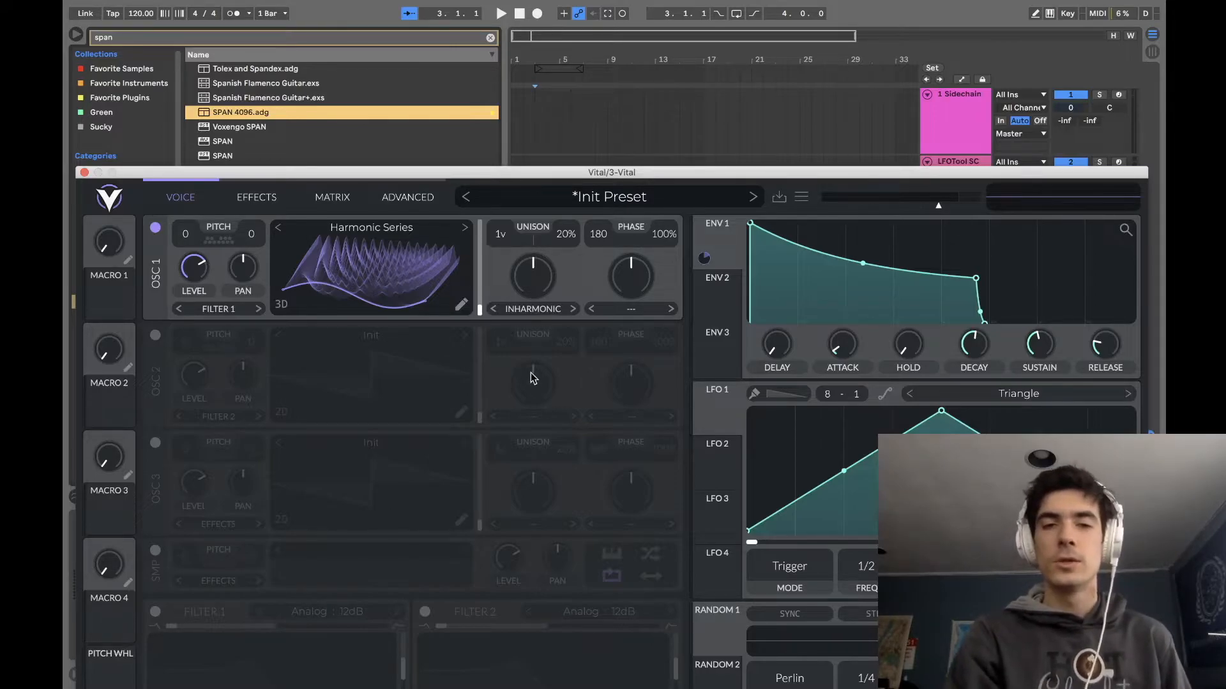
drag(704, 258, 530, 285)
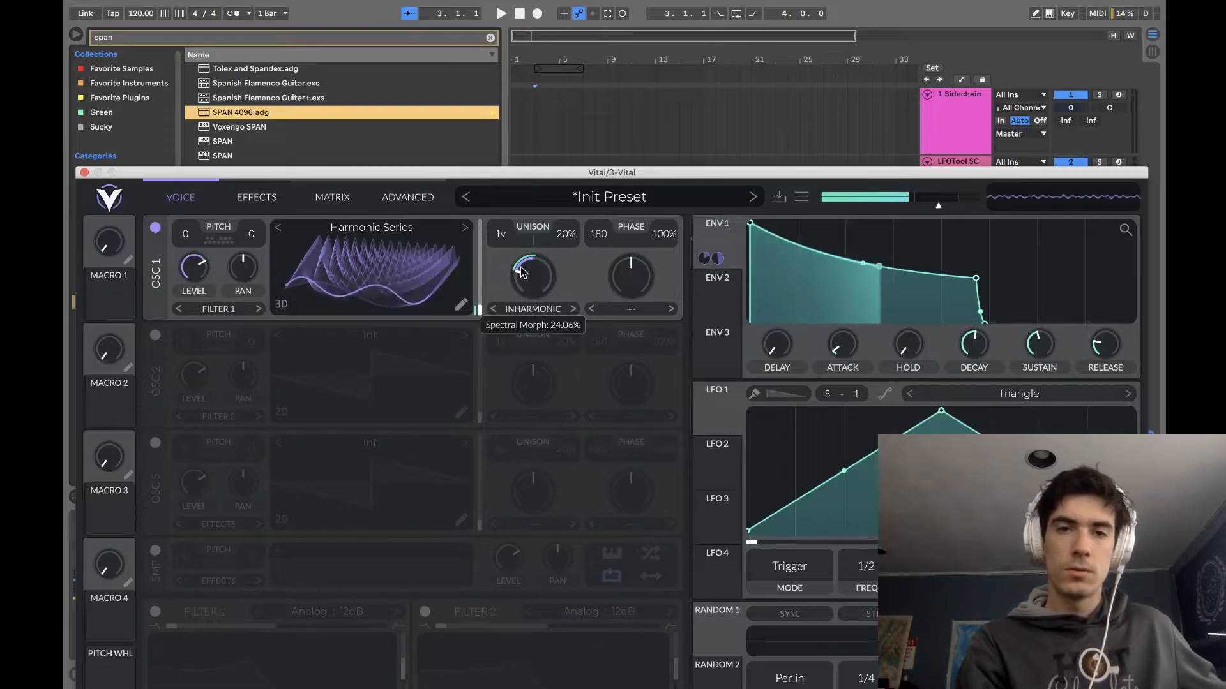
drag(715, 258, 716, 276)
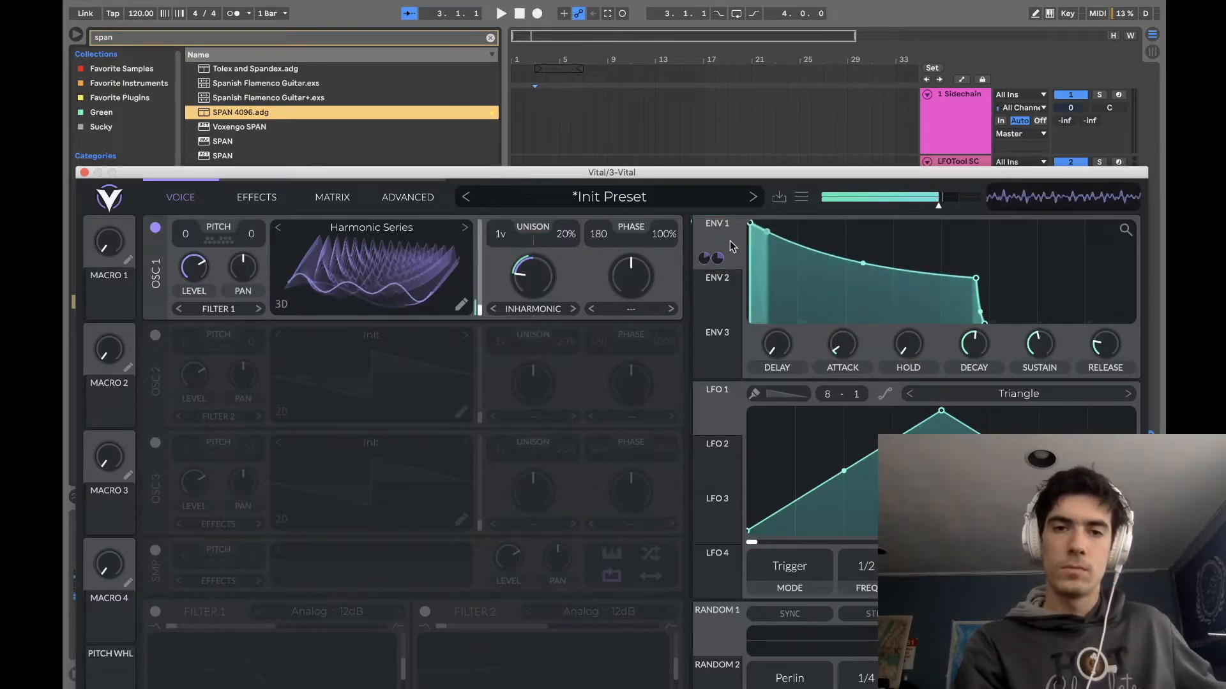
drag(718, 259, 717, 258)
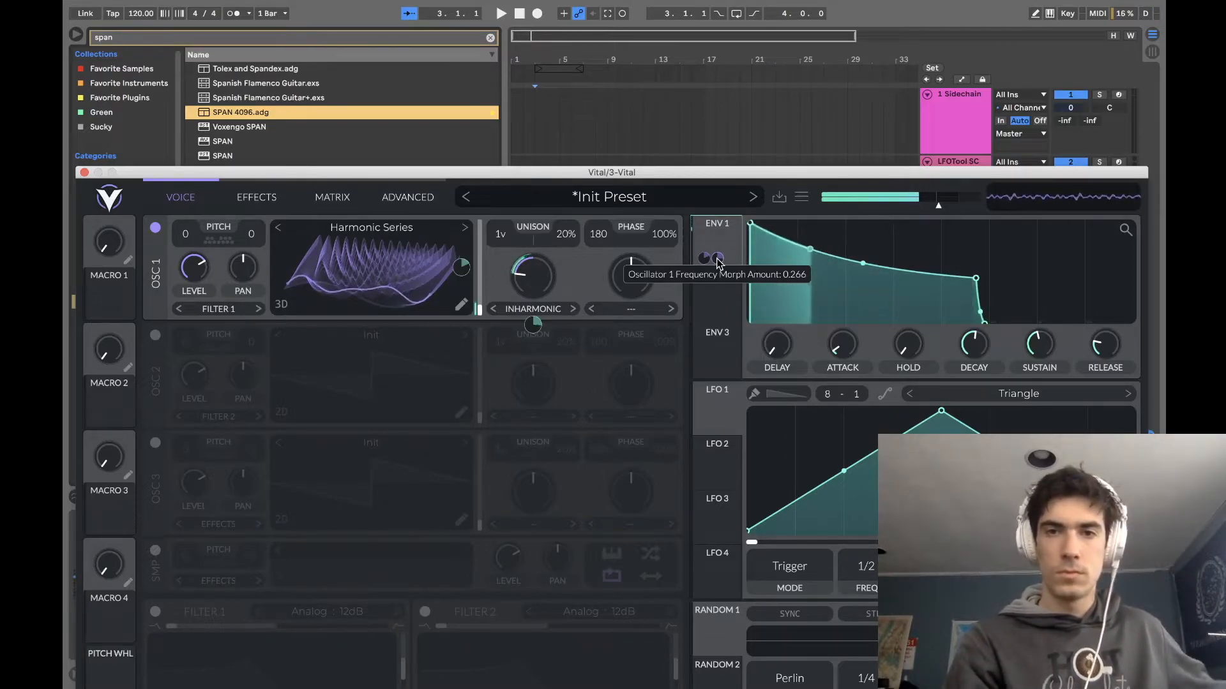
- Set up FM Osc 2 on oscillator 1 at about 8.3%, with oscillator 2 enabled at zero level using the Basic Shapes wavetable
click(629, 309)
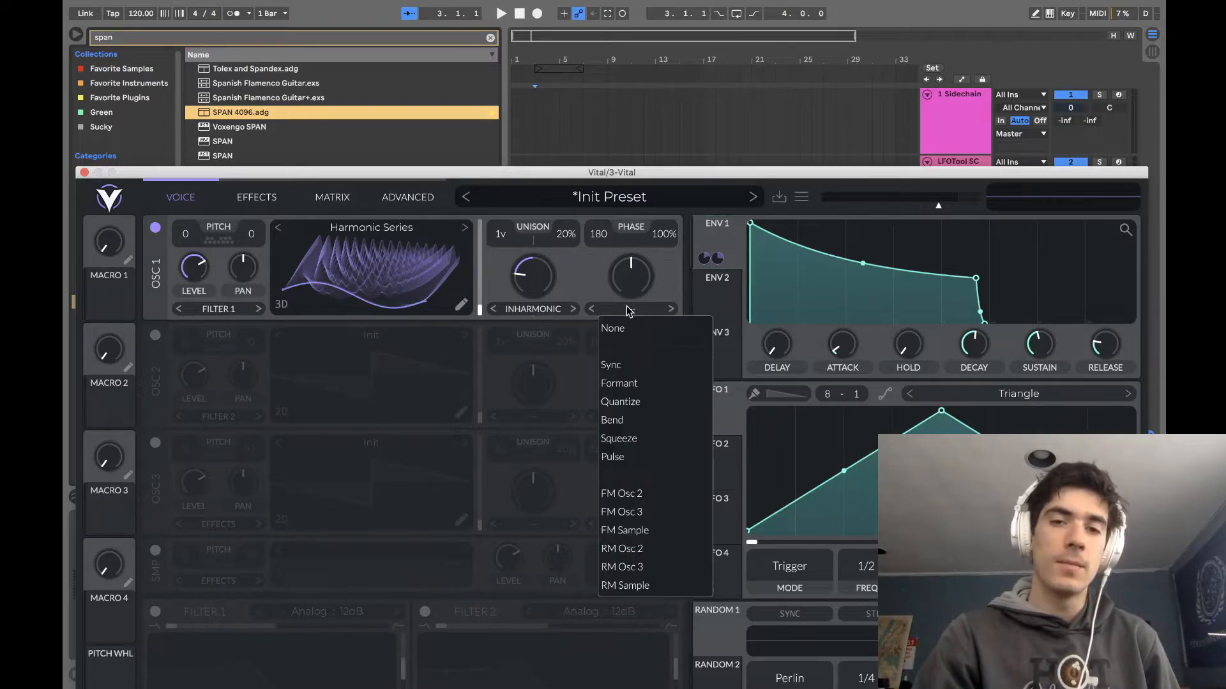
click(657, 495)
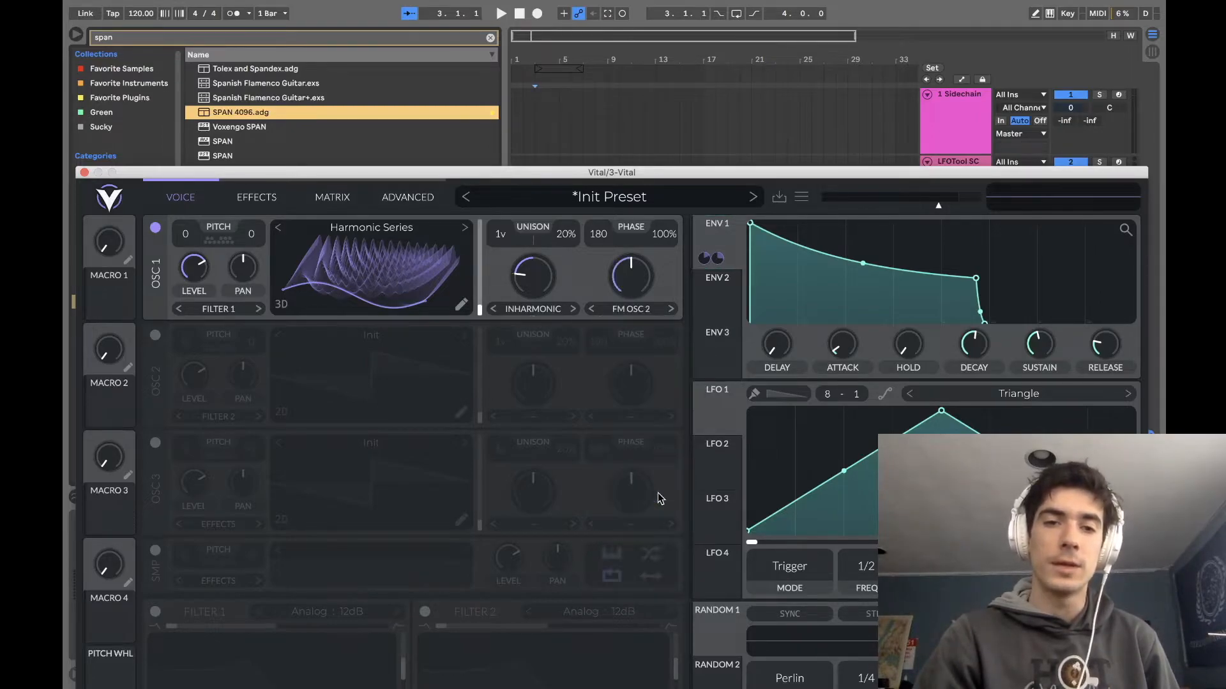
click(155, 334)
drag(193, 378, 194, 479)
click(413, 333)
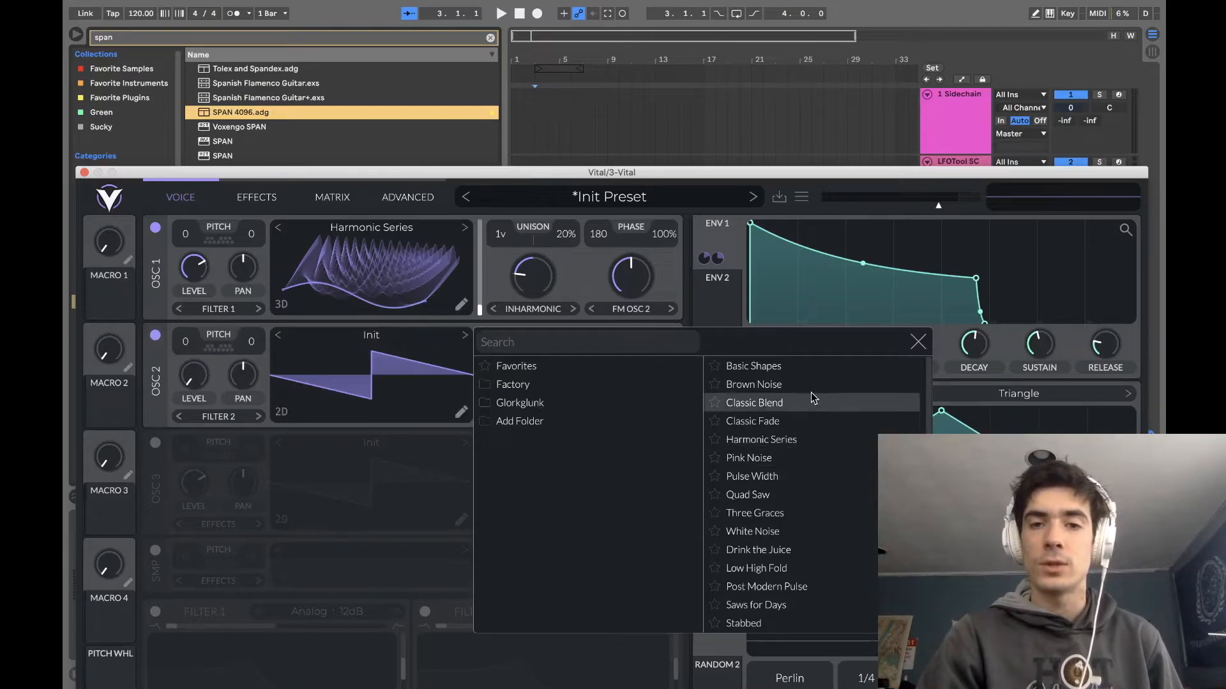
click(810, 367)
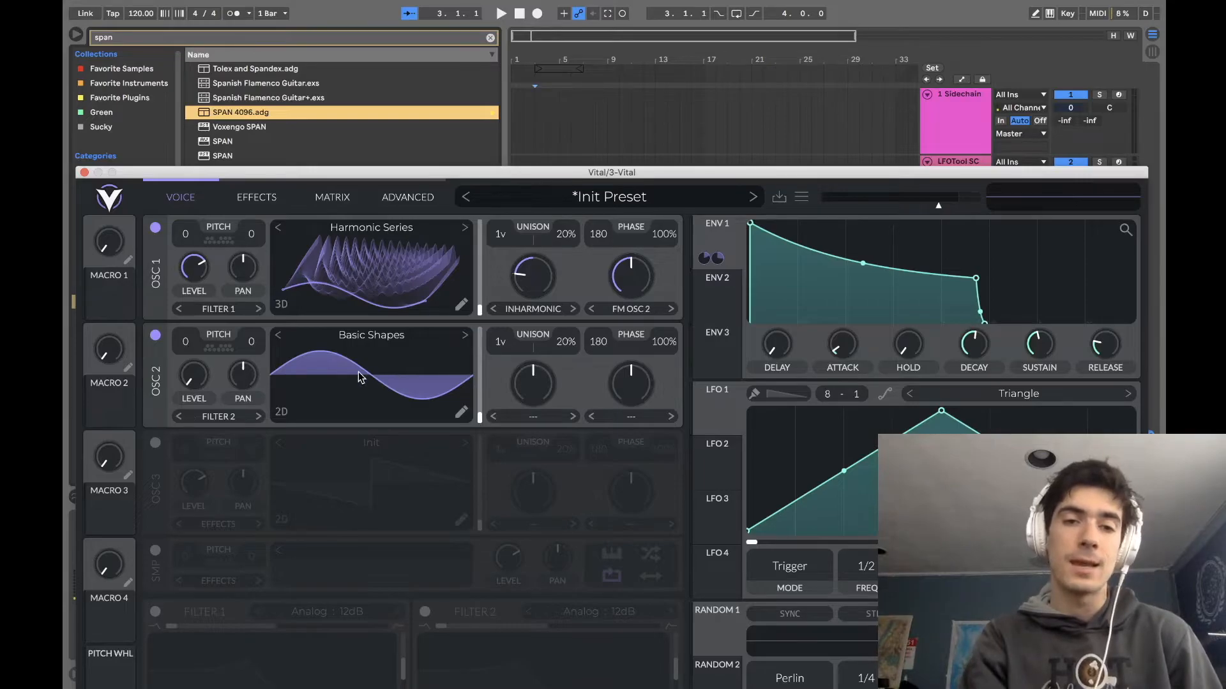
mouse_move(617, 304)
mouse_down()
mouse_move(610, 380)
mouse_move(635, 307)
mouse_up()
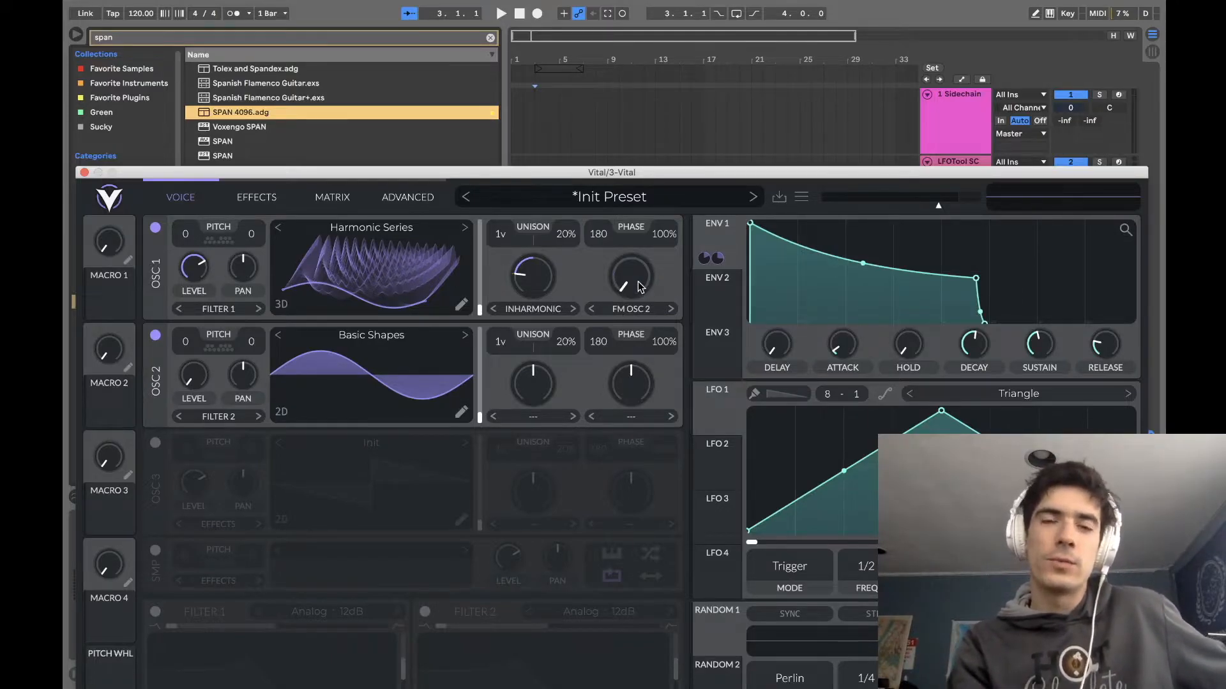
drag(638, 282, 635, 274)
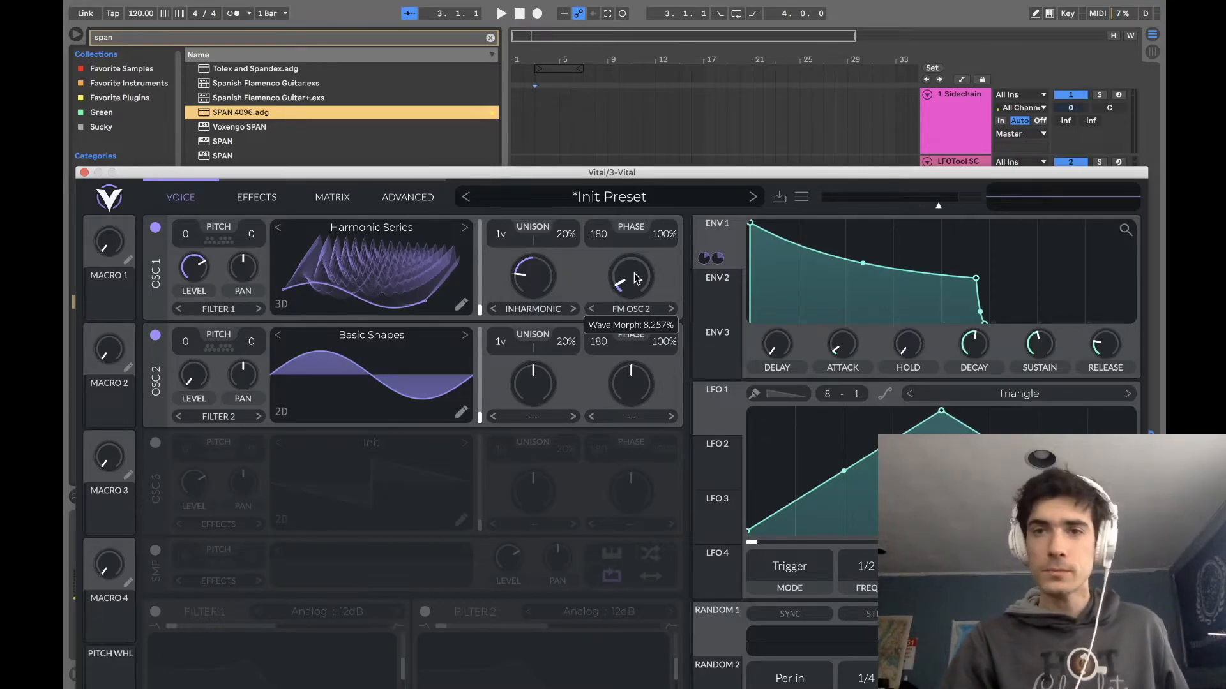
- Enable Vital's multiband Compressor effect and reduce its mix to about half
click(262, 197)
drag(274, 172, 270, 56)
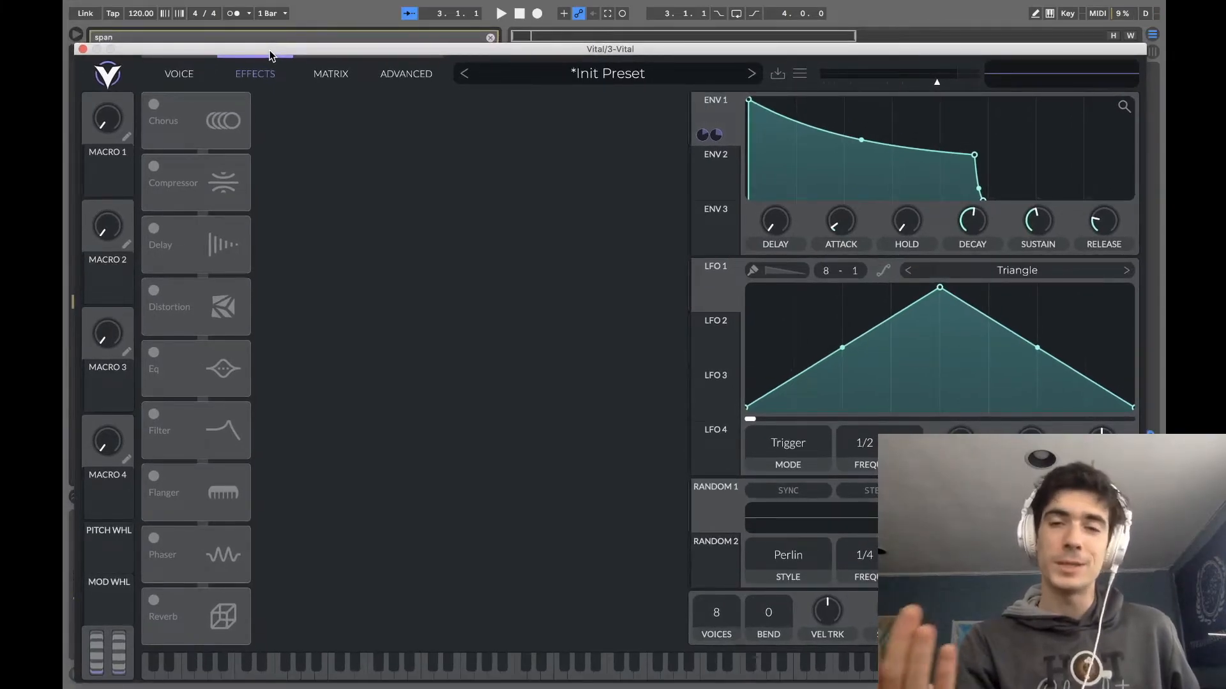
click(155, 167)
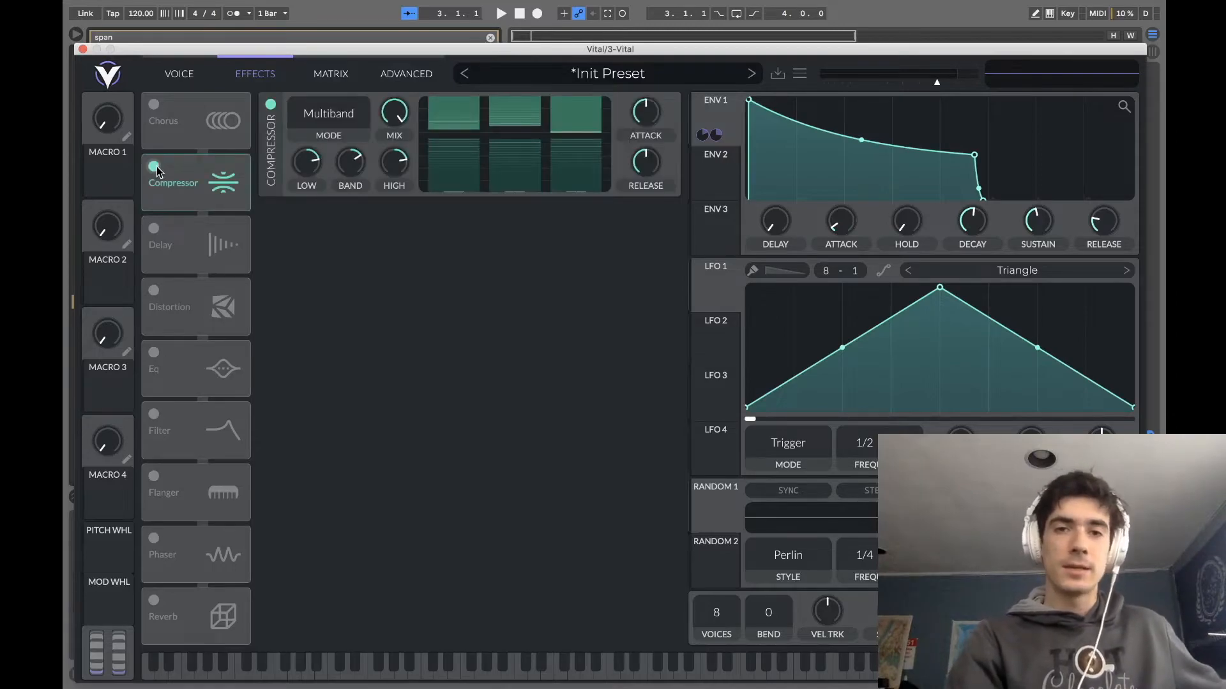
drag(397, 116, 390, 201)
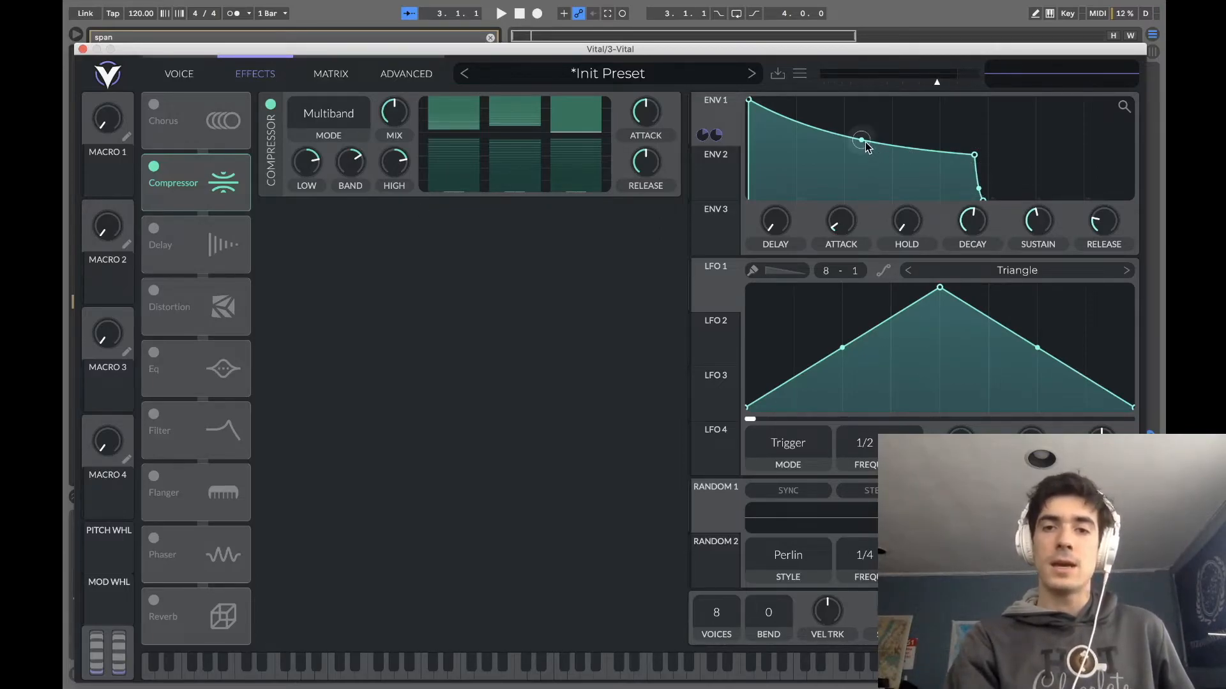
- Make the decay curve of ENV 1 slightly straighter
mouse_move(867, 143)
mouse_down()
mouse_move(866, 172)
mouse_move(873, 133)
mouse_up()
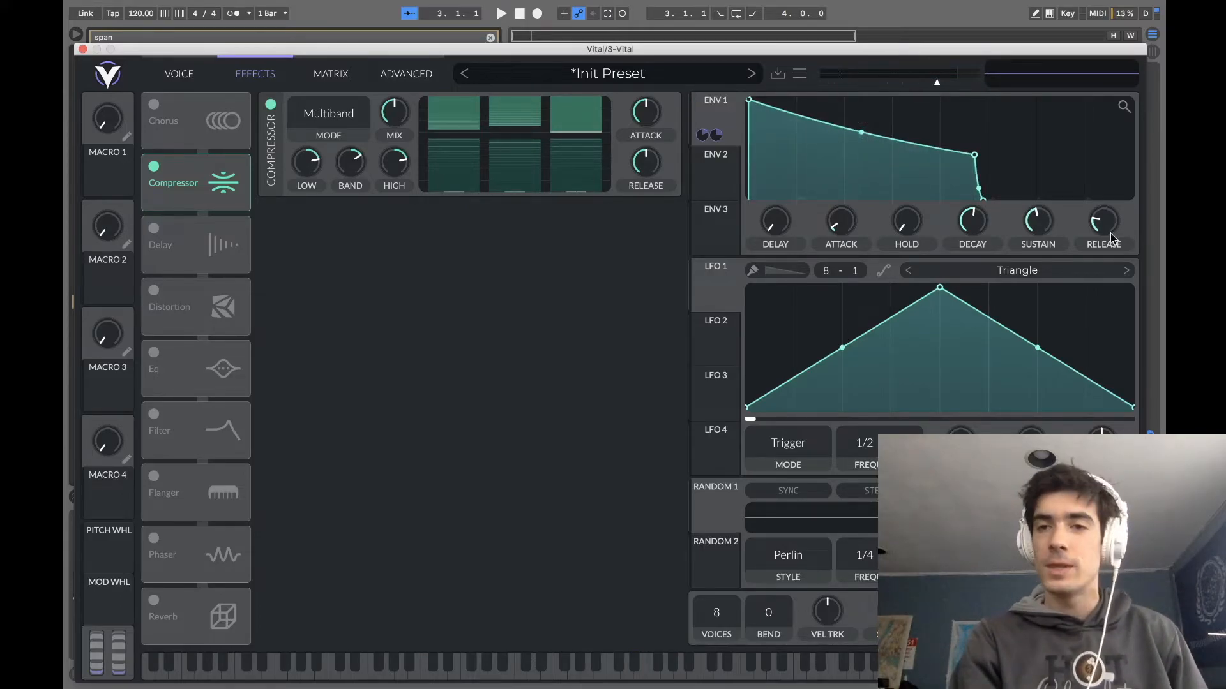
- Lengthen the release of ENV 1 slightly and close the Vital window
drag(1109, 226, 1109, 222)
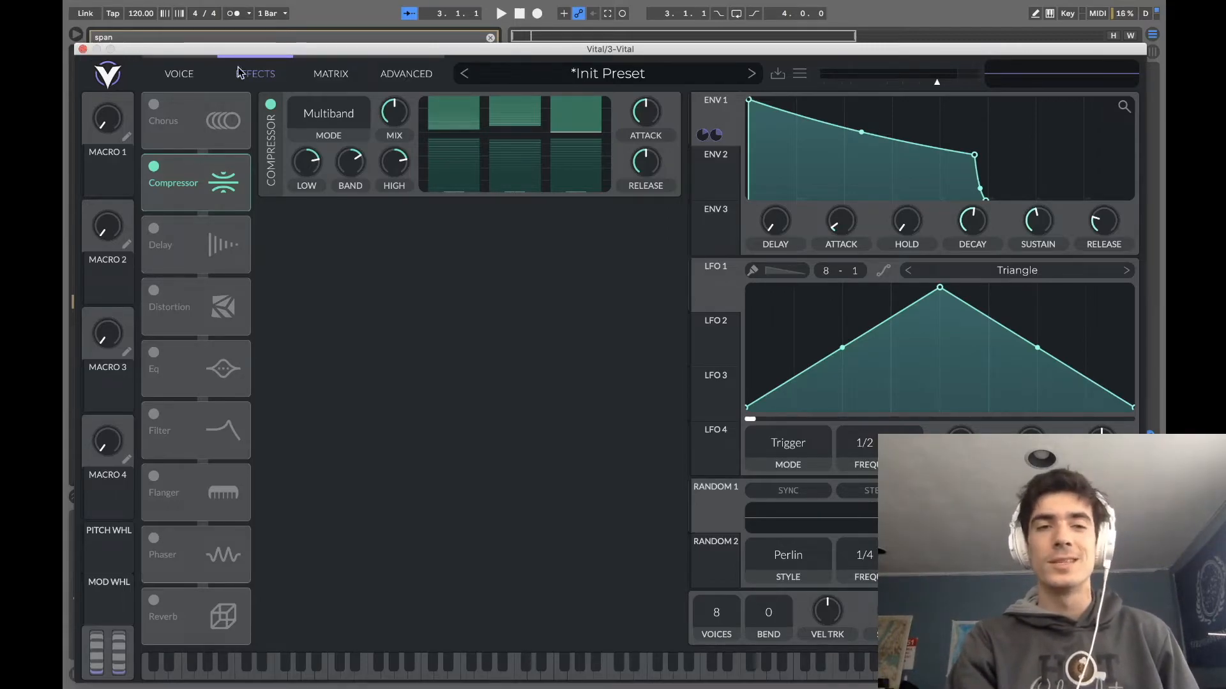
click(180, 77)
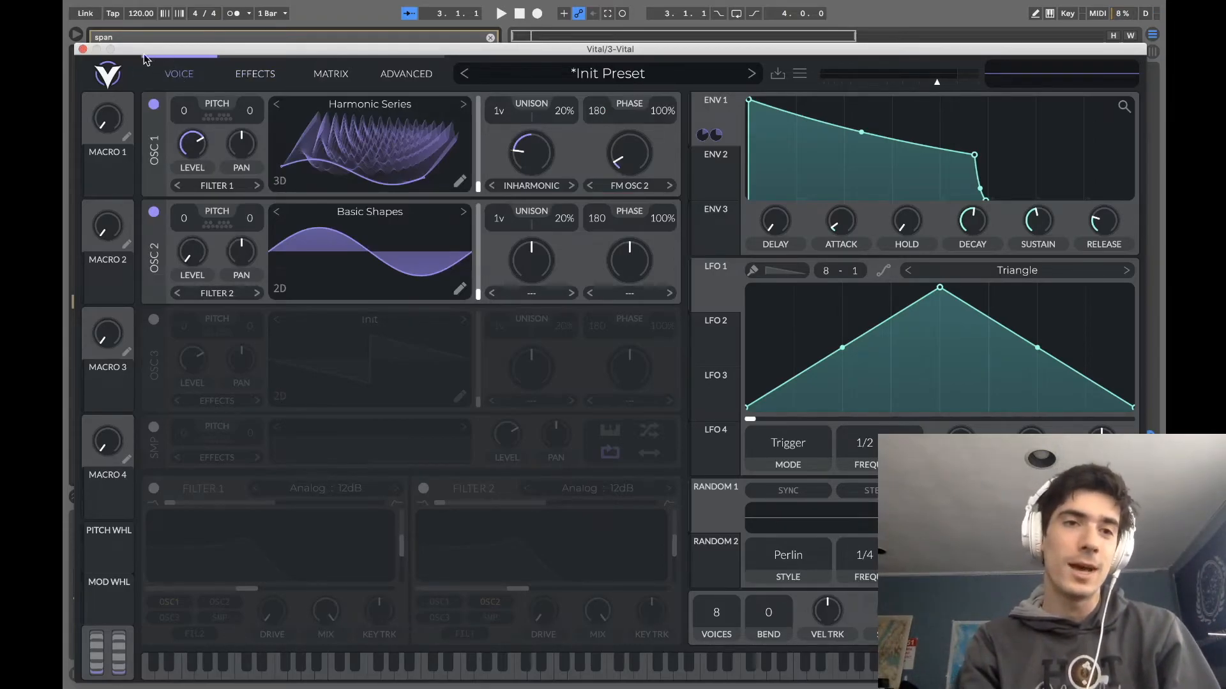
click(83, 51)
- Find the Shadow Hills Mastering Compressor and insert it between Vital and SPAN, with its plugin window open
click(490, 37)
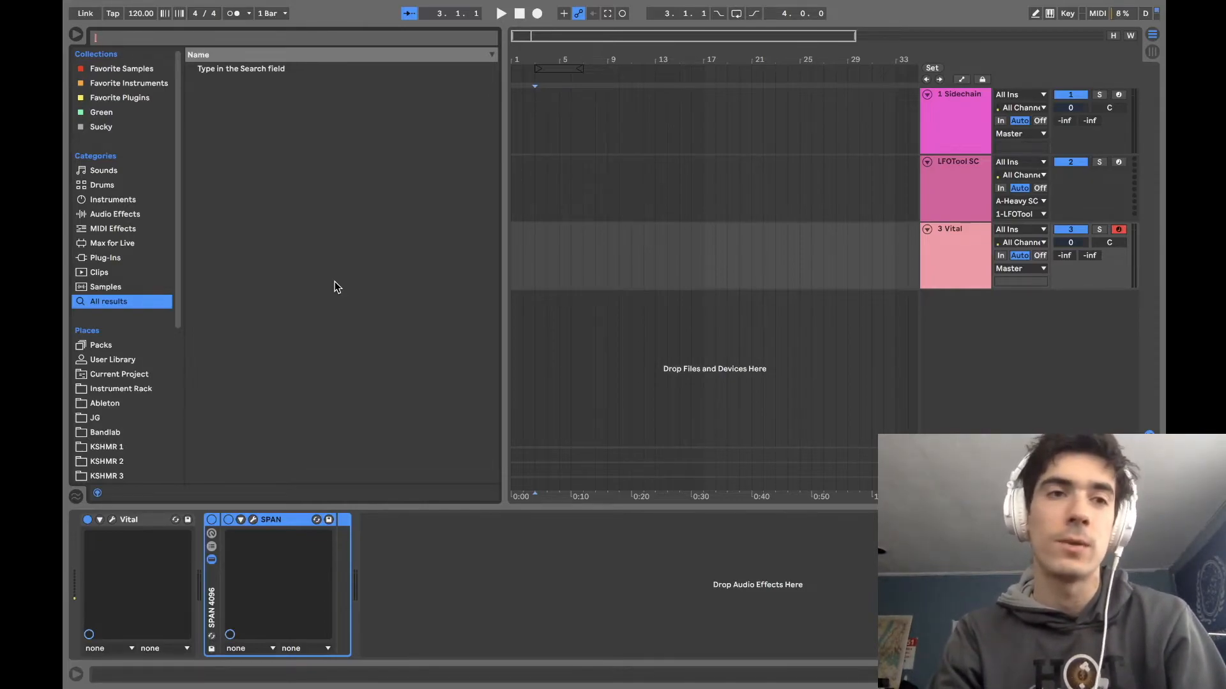
text(shadow hill)
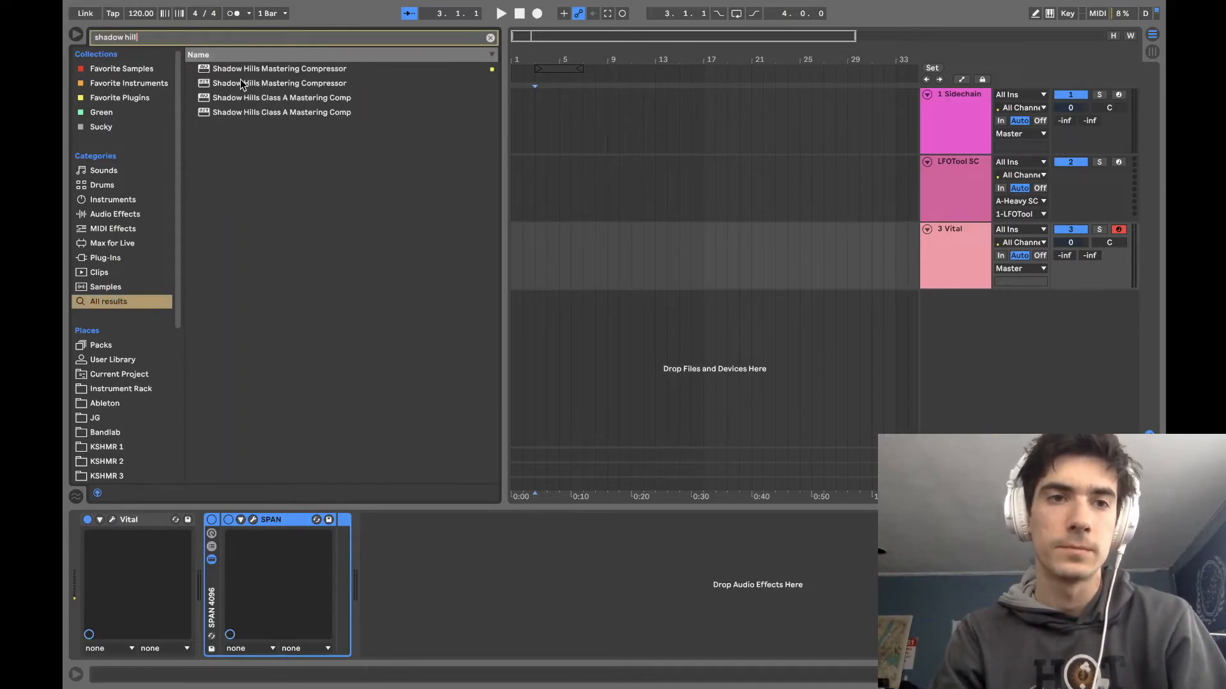
drag(238, 71, 193, 546)
click(235, 520)
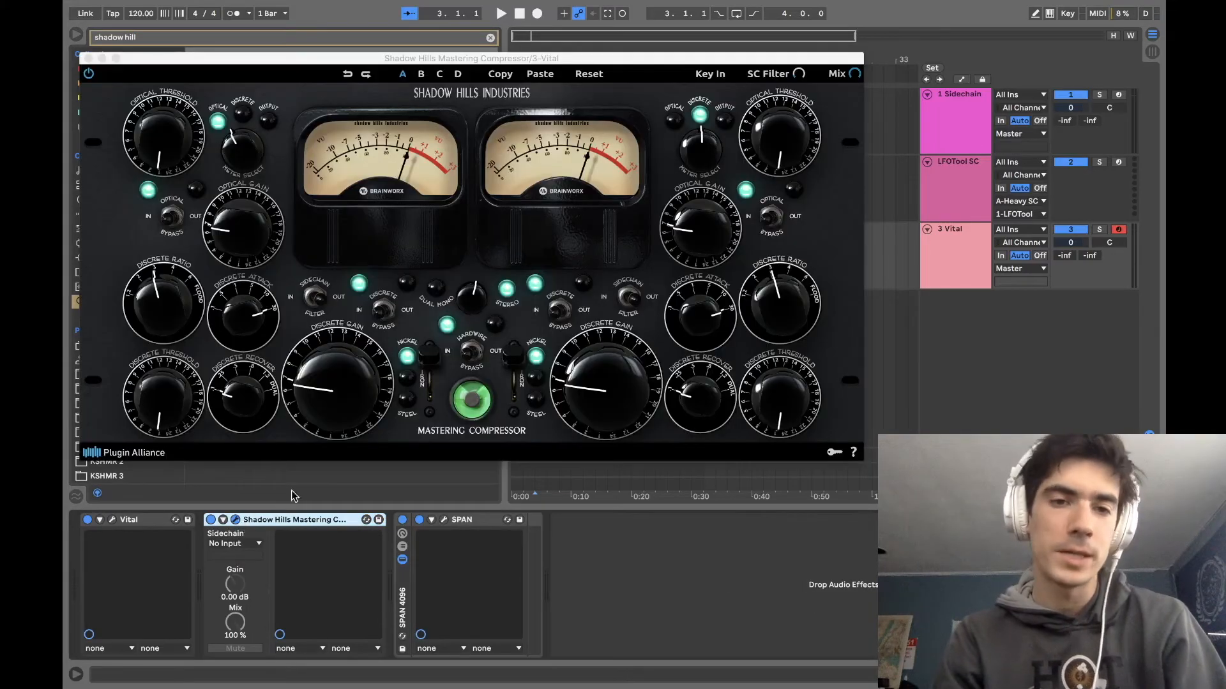
drag(332, 35, 399, 181)
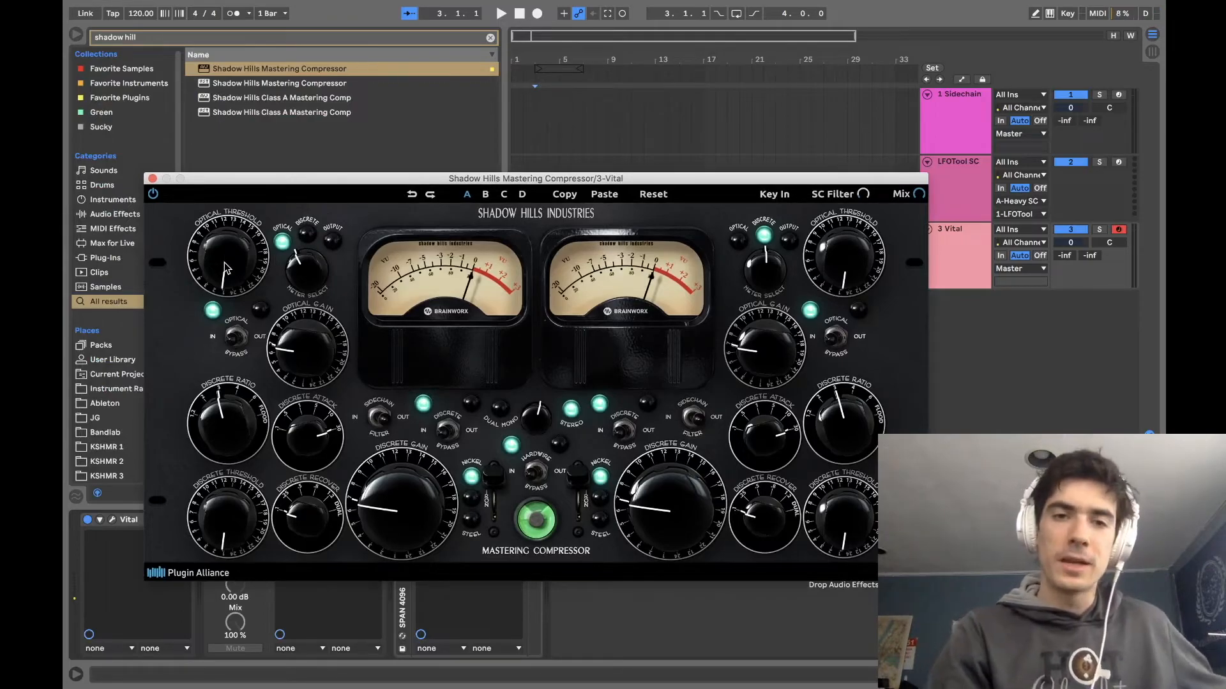
- Turn up the first channel's optical threshold moderately and raise its optical gain on the Shadow Hills compressor, closing its window
drag(225, 268, 200, 102)
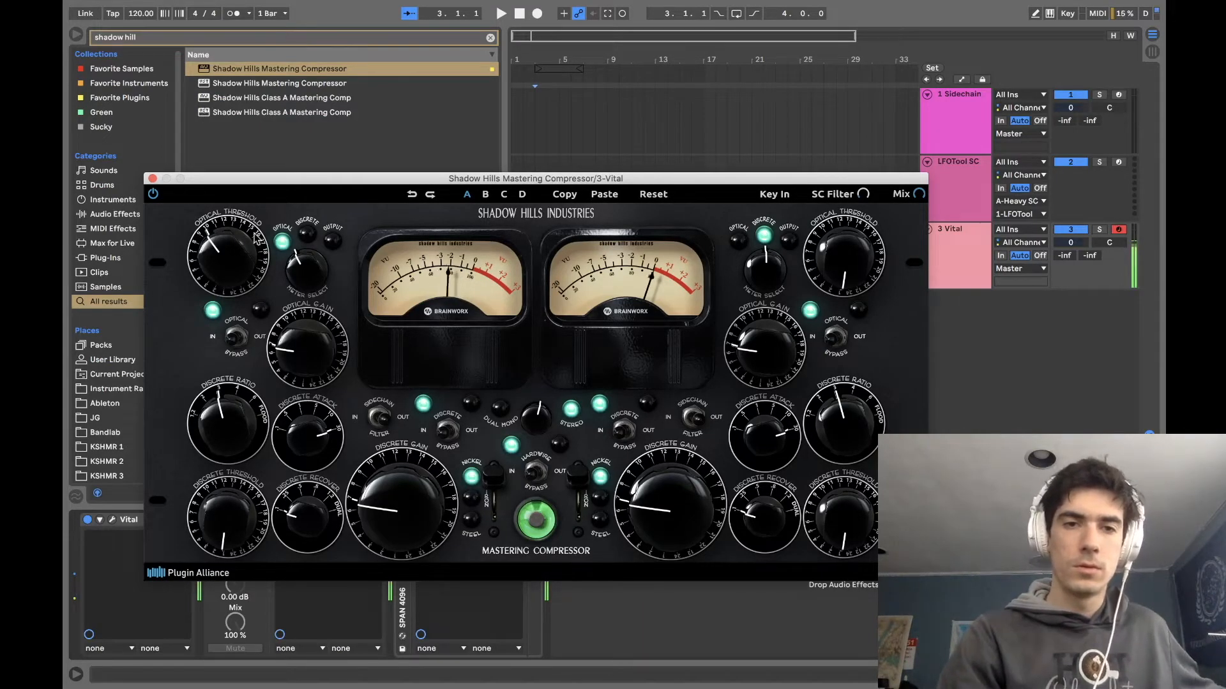
drag(234, 282, 242, 306)
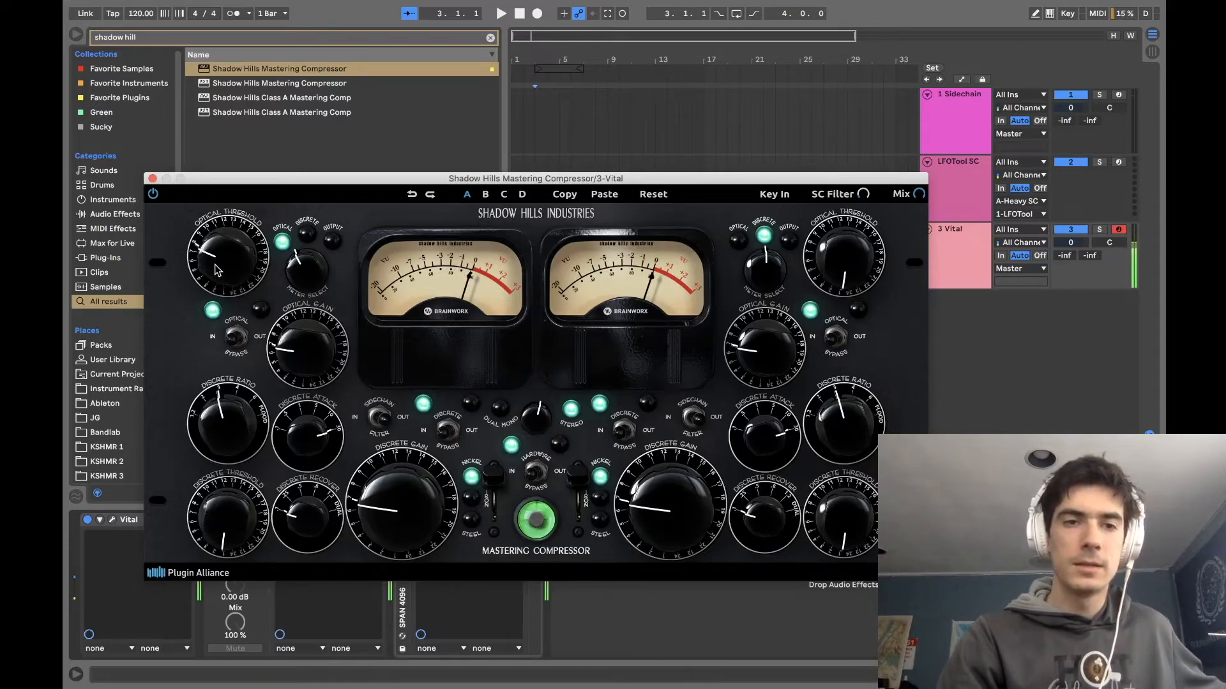
drag(326, 356, 326, 325)
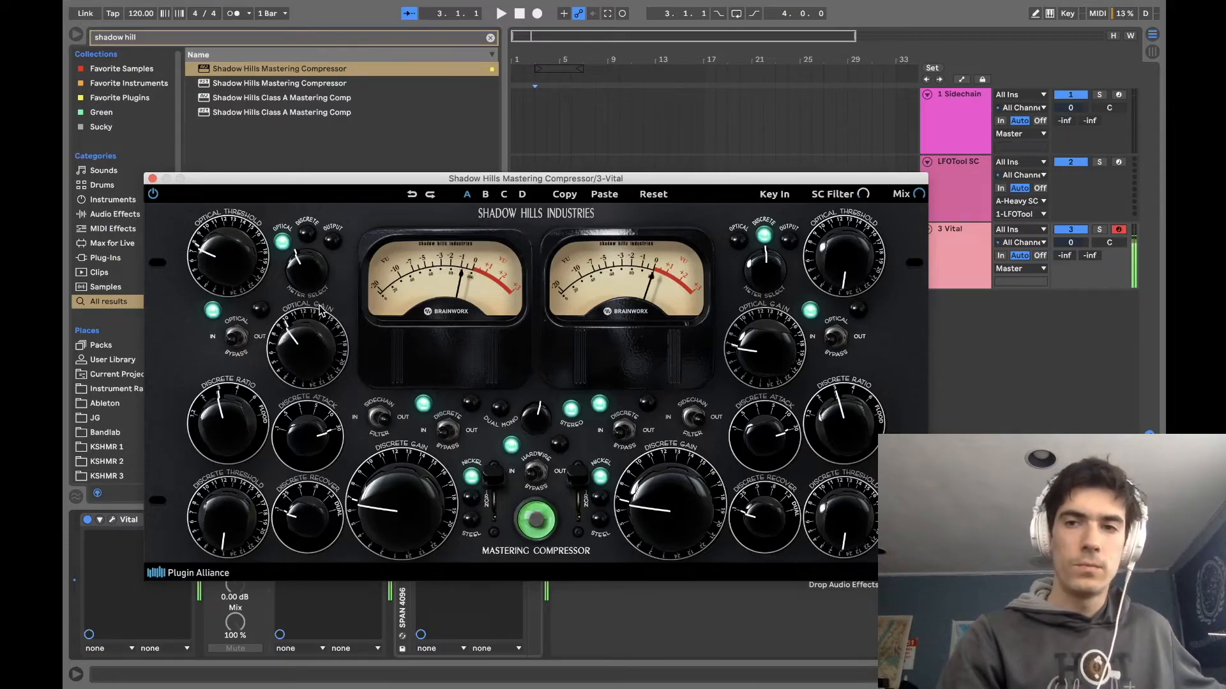
click(152, 180)
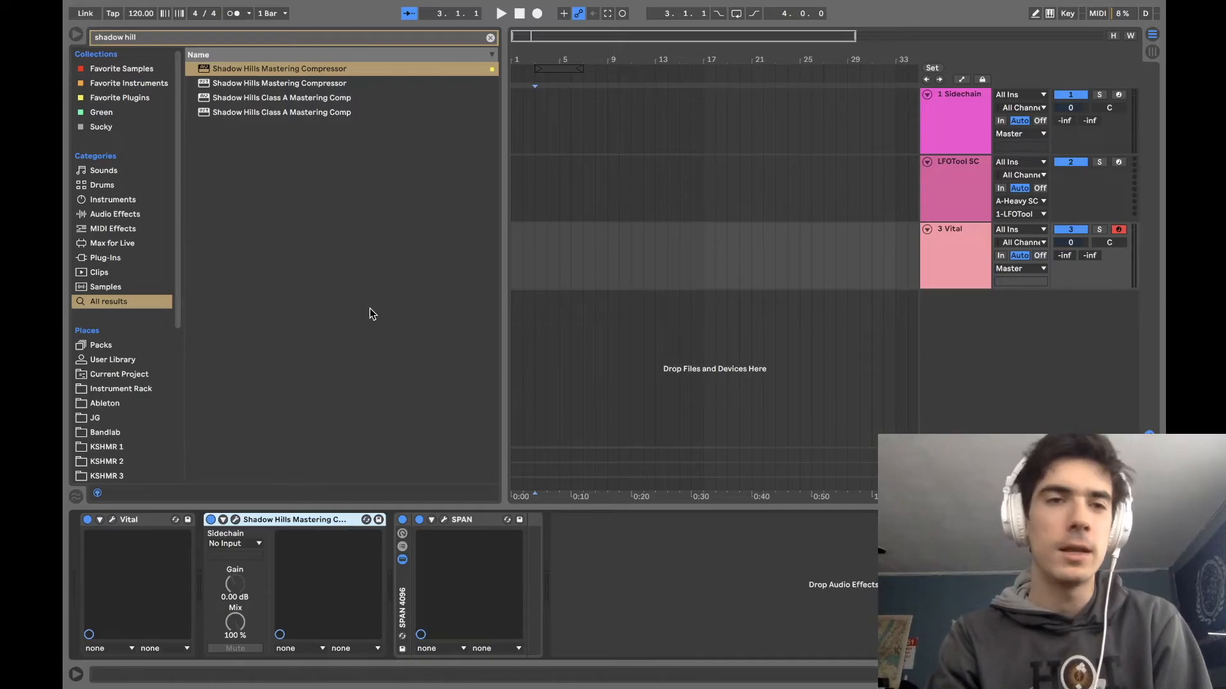
- Find Guitar Rig 5 and insert it between the Shadow Hills compressor and SPAN
key(super+f)
text(guitar rig)
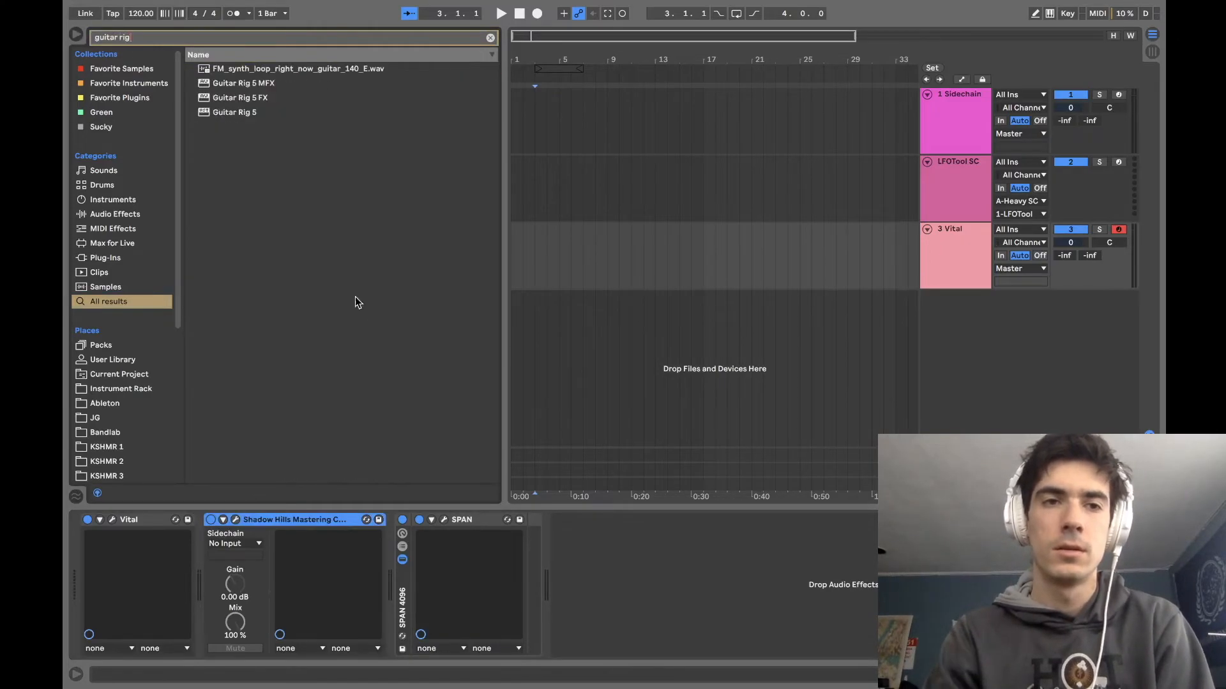
click(262, 114)
mouse_move(262, 118)
mouse_down()
mouse_move(405, 479)
mouse_move(382, 543)
mouse_up()
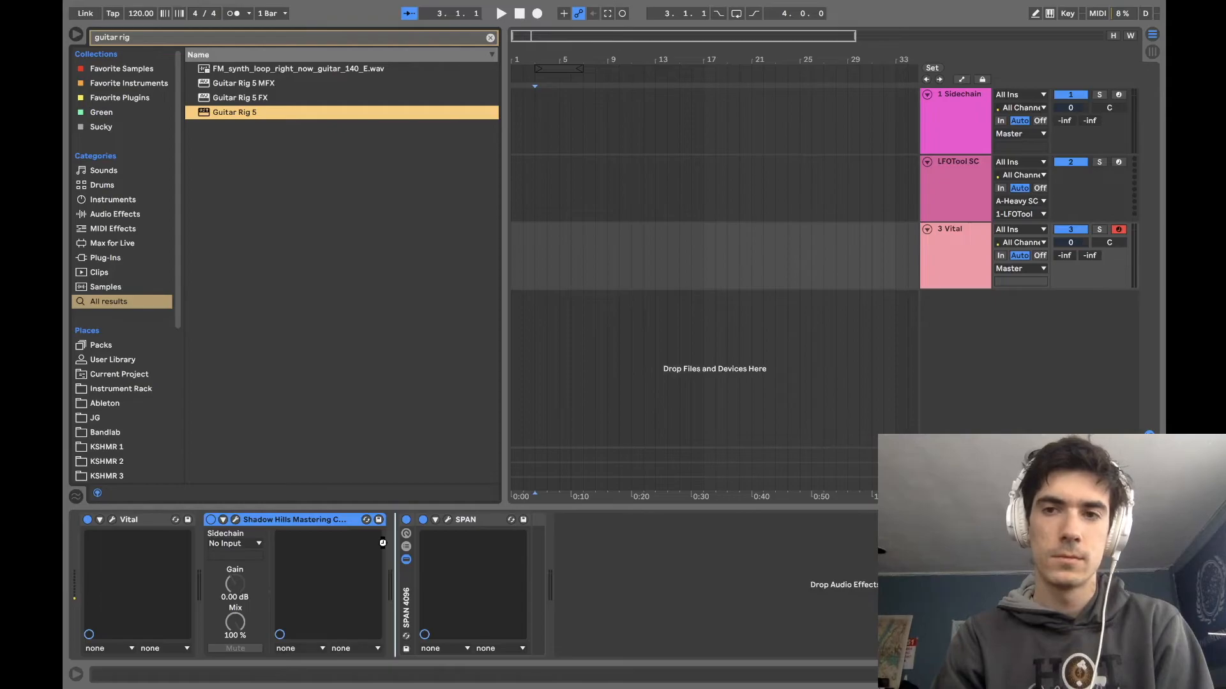
drag(383, 544, 383, 543)
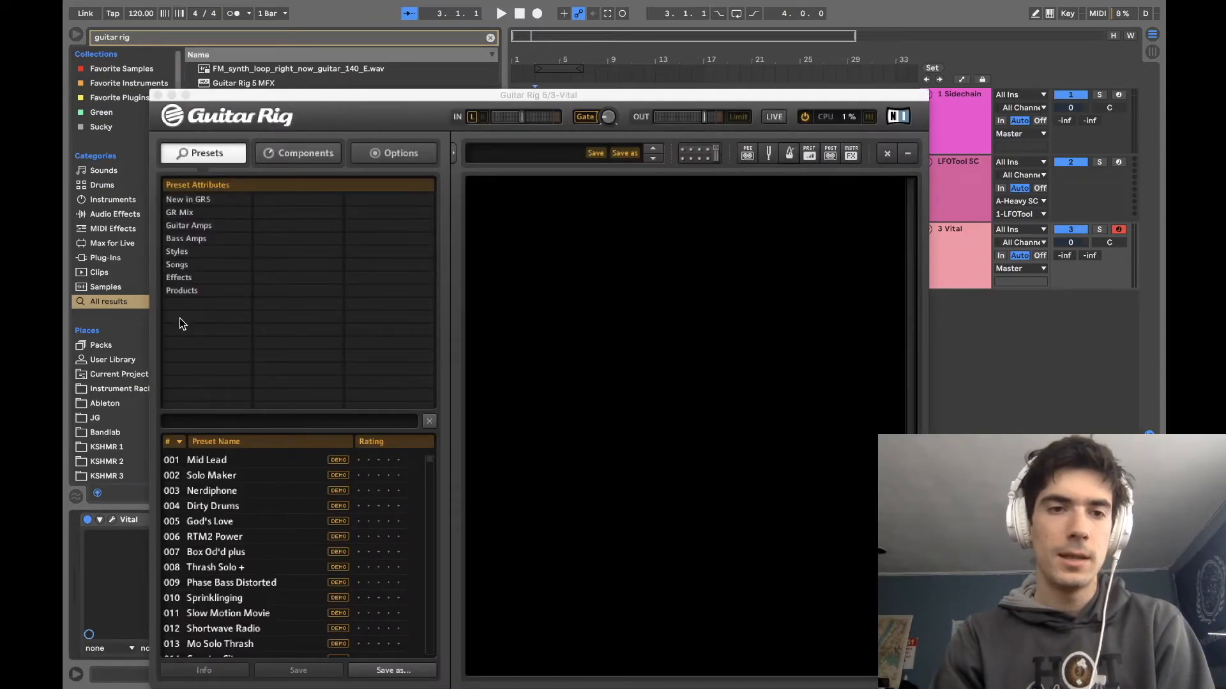
- Load the Massive Wall Of Rock preset from the Factory Selection products in Guitar Rig and close its window
click(185, 291)
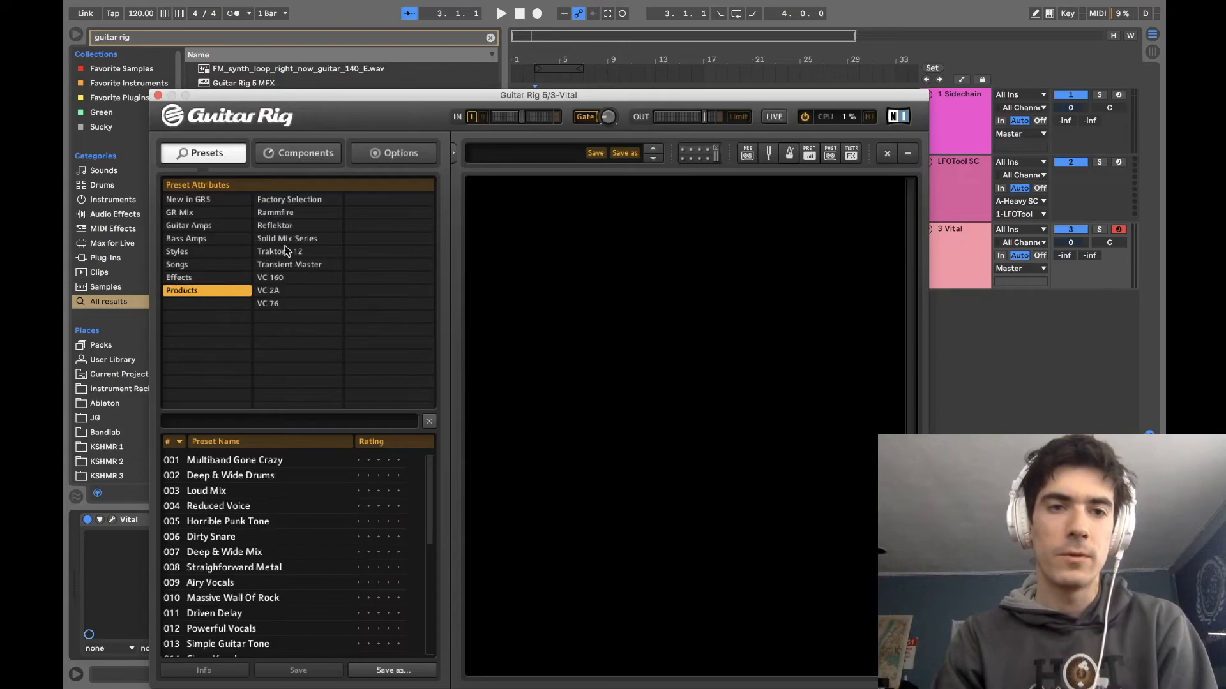
click(298, 199)
scroll(285, 542, down, 3)
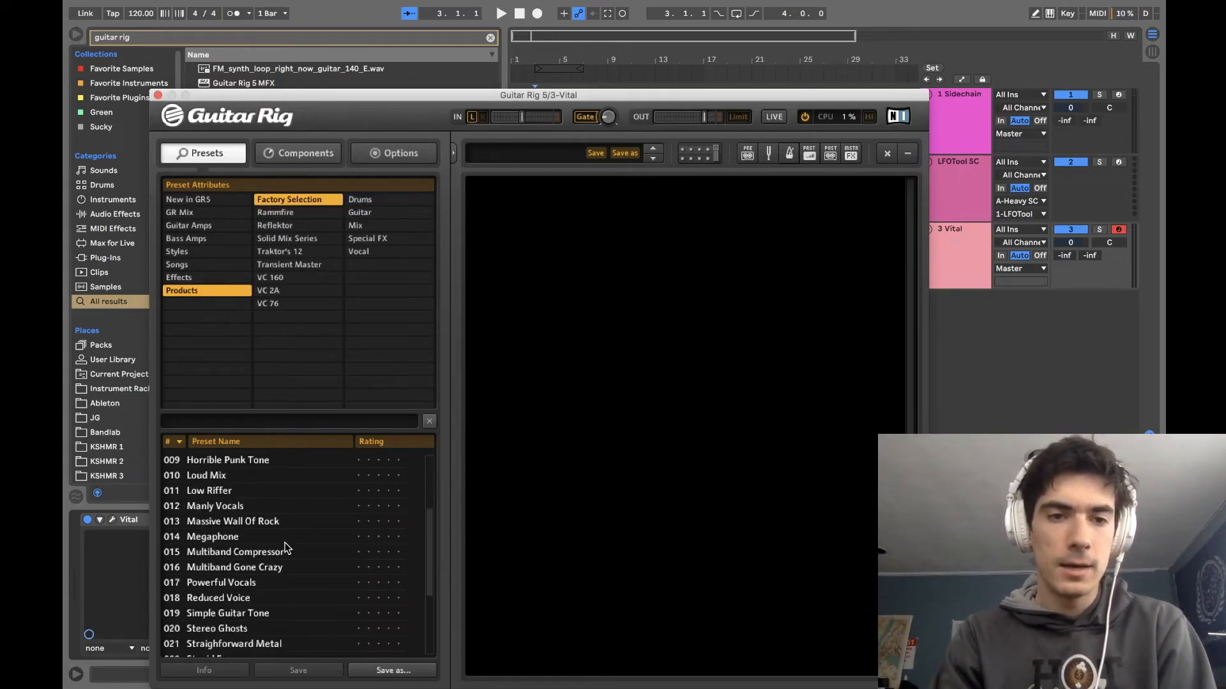
click(270, 507)
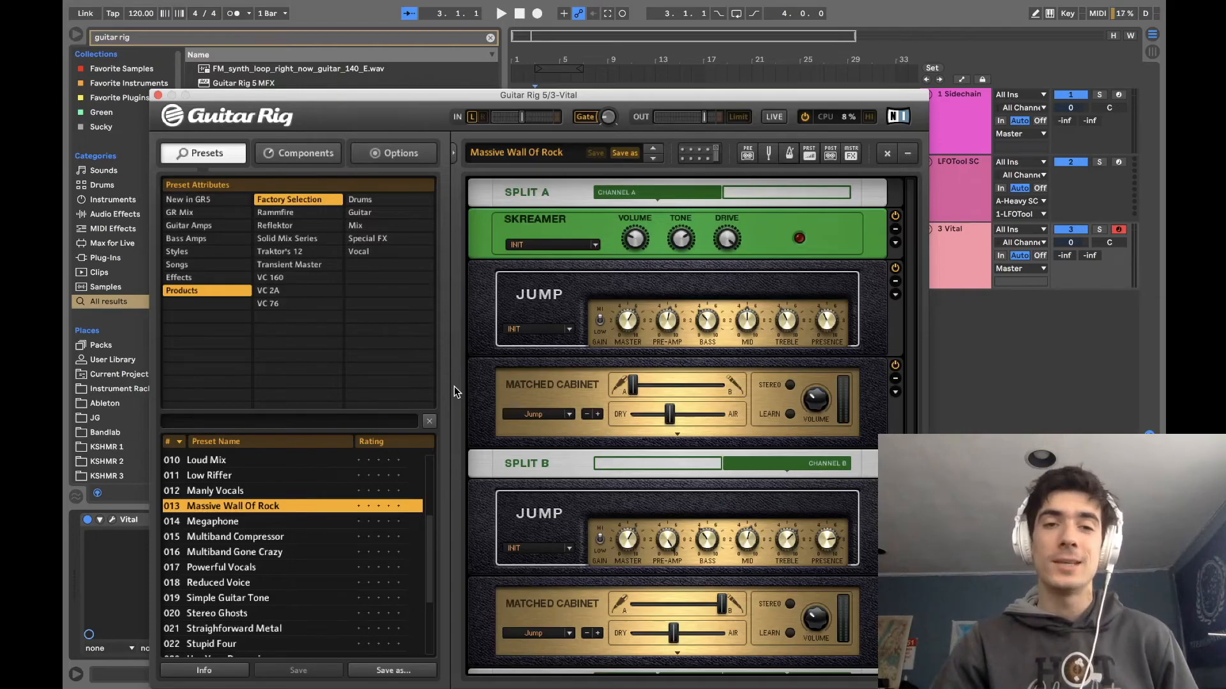
click(157, 94)
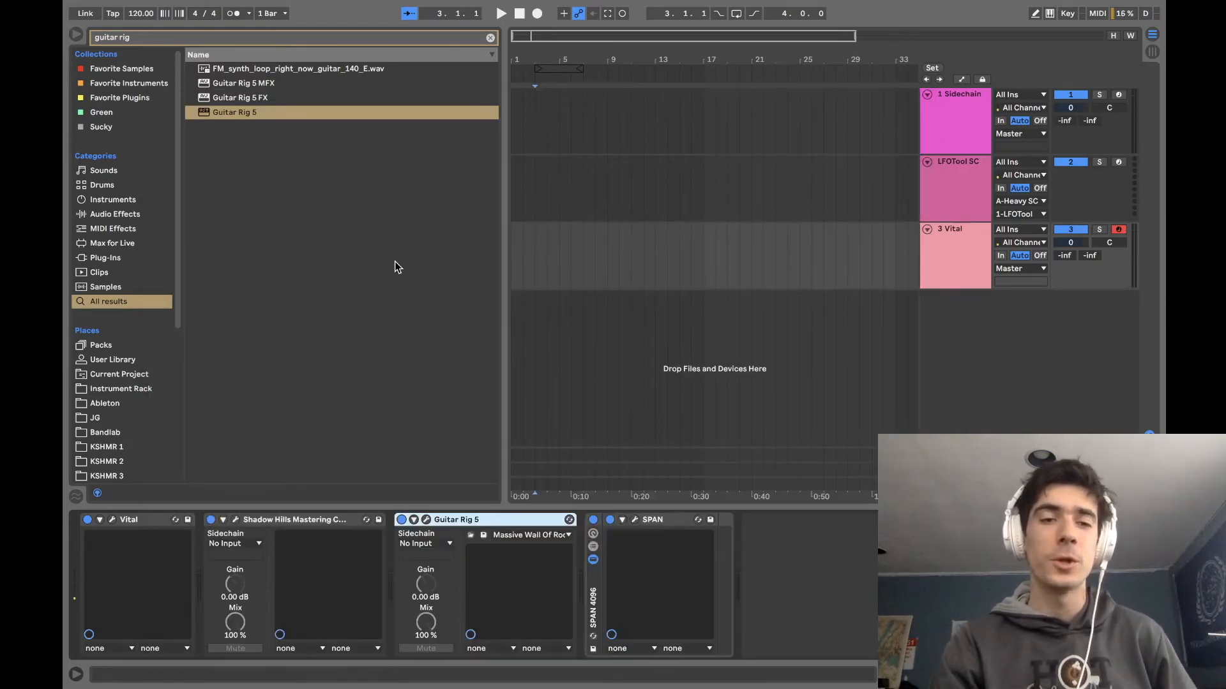
- Find the ValhallaRoom reverb and insert it between Guitar Rig 5 and SPAN, with its plugin window open
key(ctrl+f)
text(valhall)
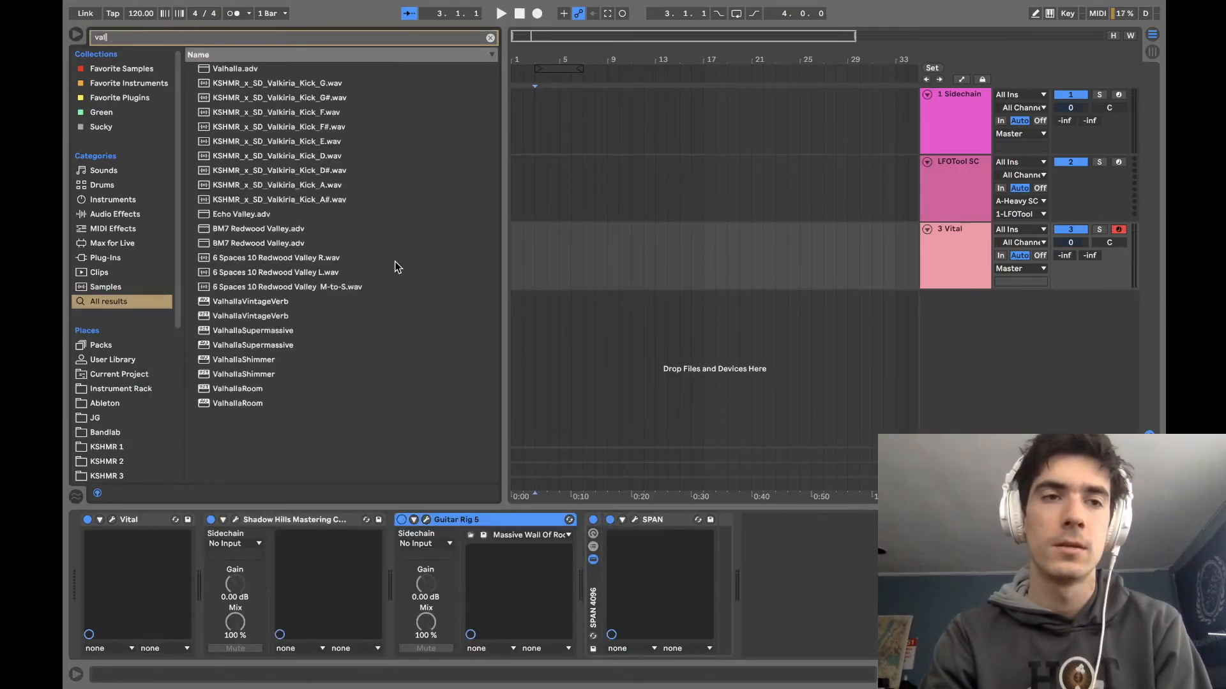
text(aroo)
drag(217, 68, 577, 571)
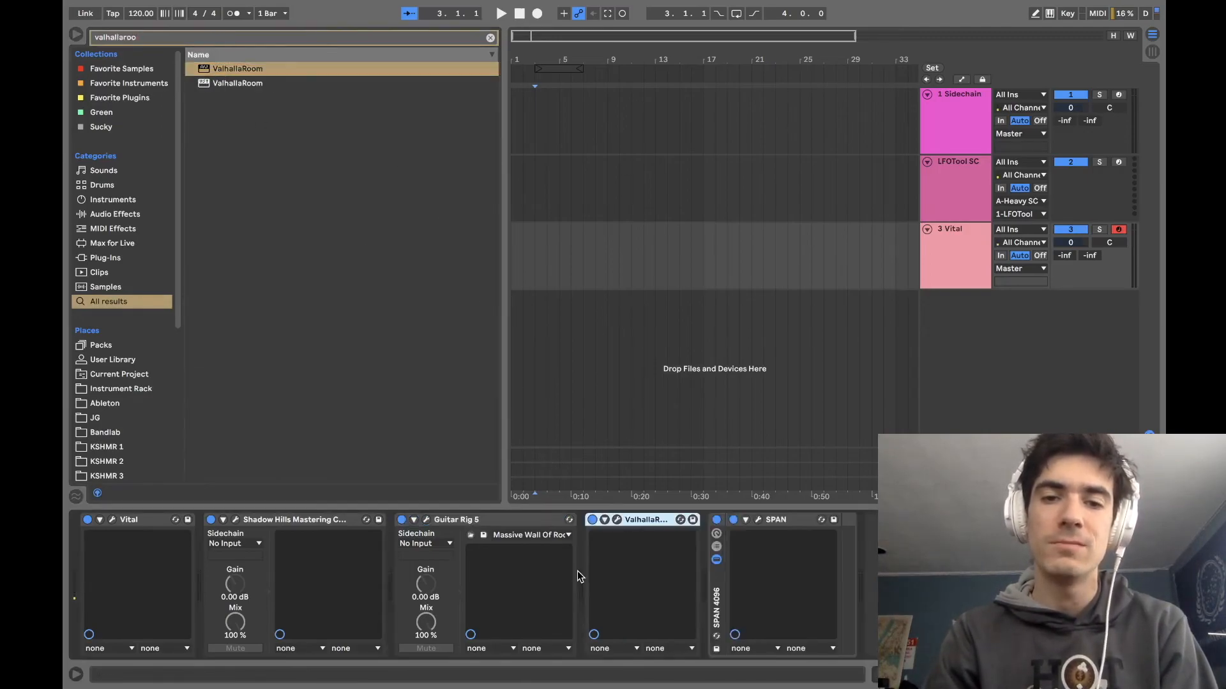
click(616, 519)
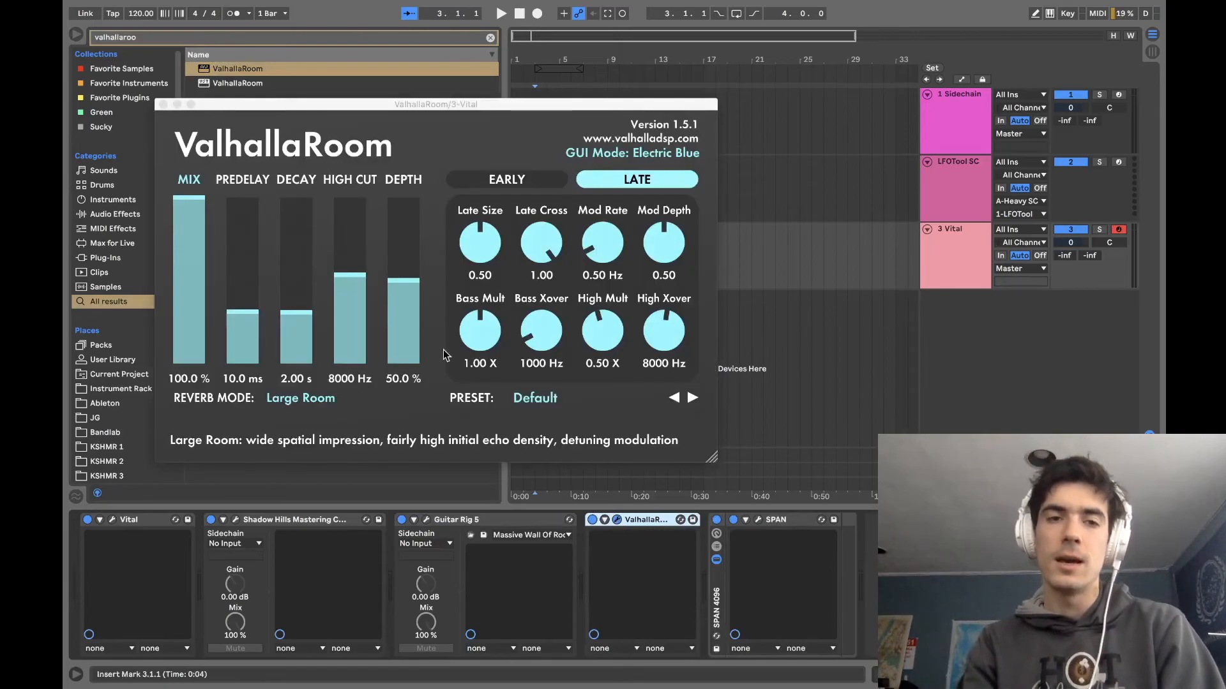
- Set ValhallaRoom's high cut to 10330 Hz and its mix to about 20%, and close its window
drag(363, 262, 359, 248)
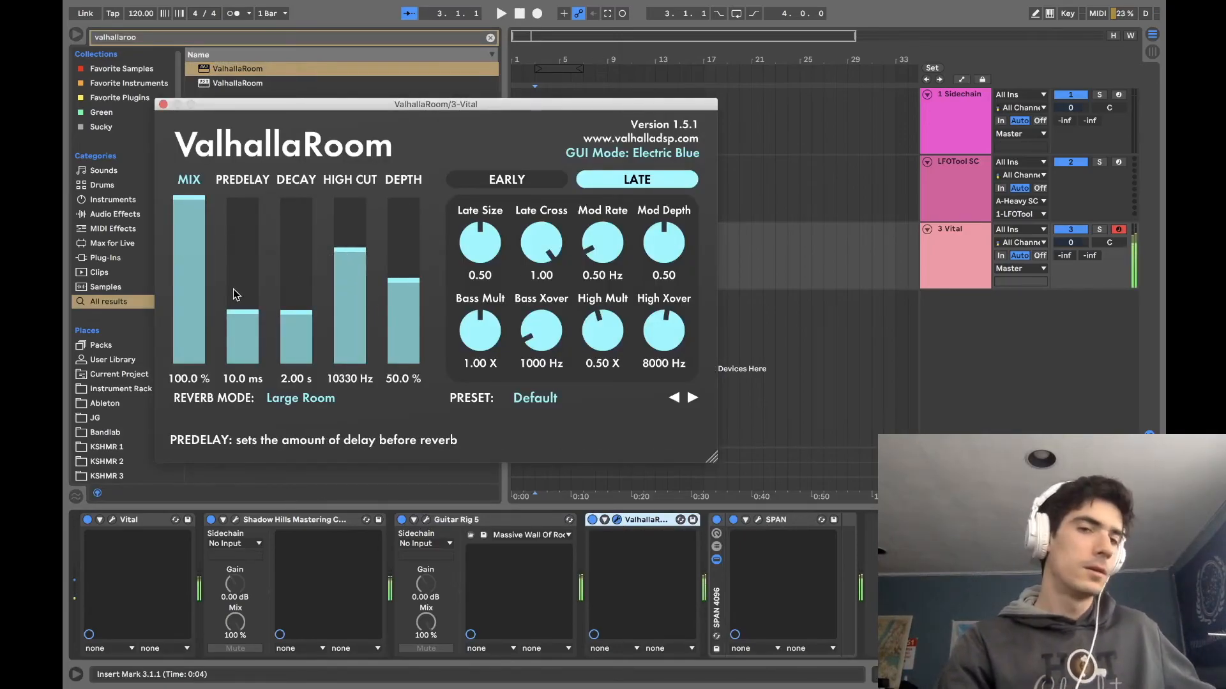
drag(193, 270, 190, 327)
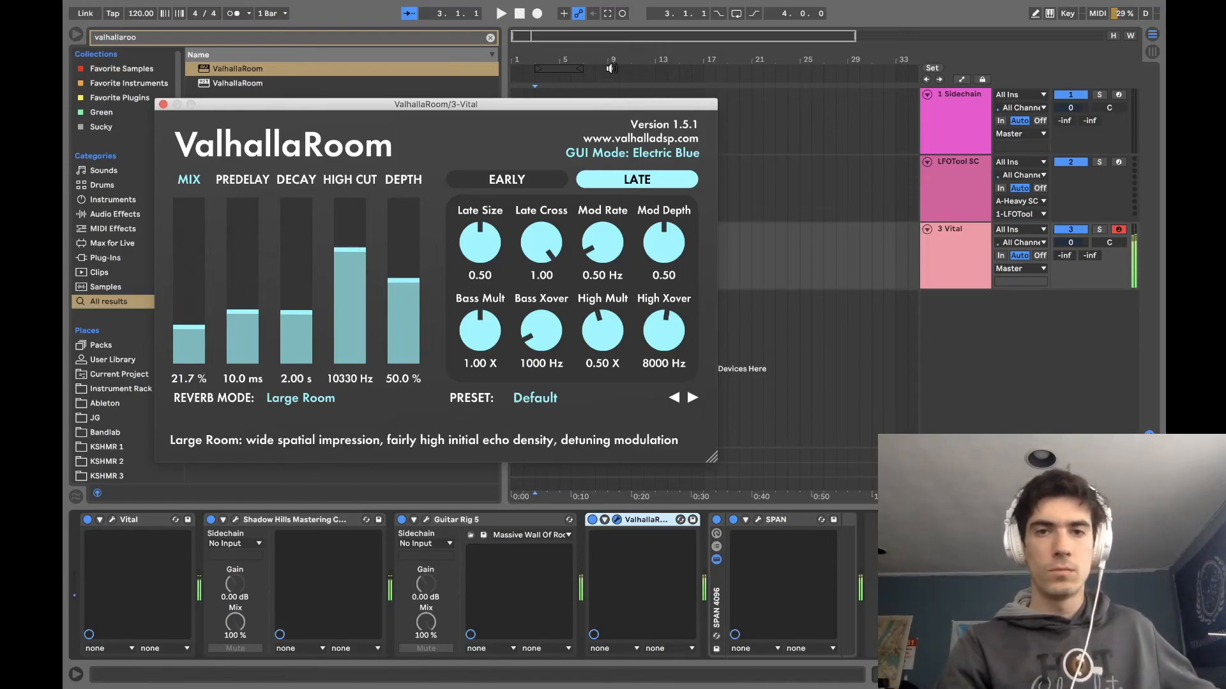
drag(202, 327, 203, 330)
click(163, 104)
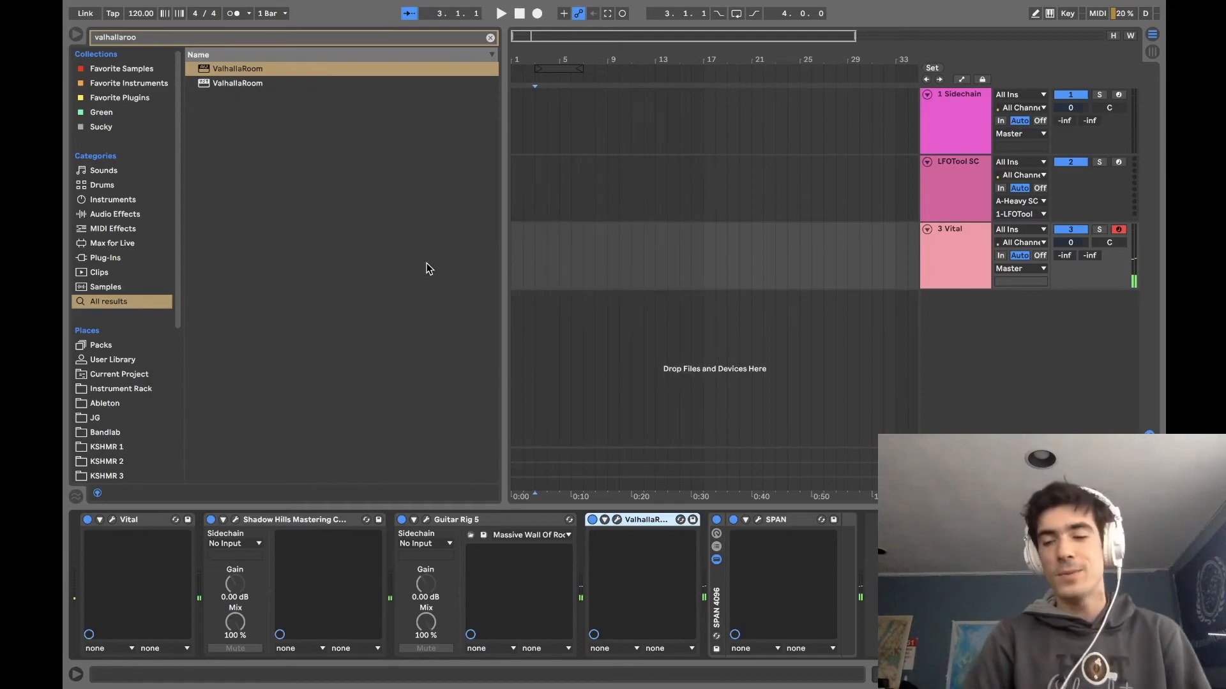